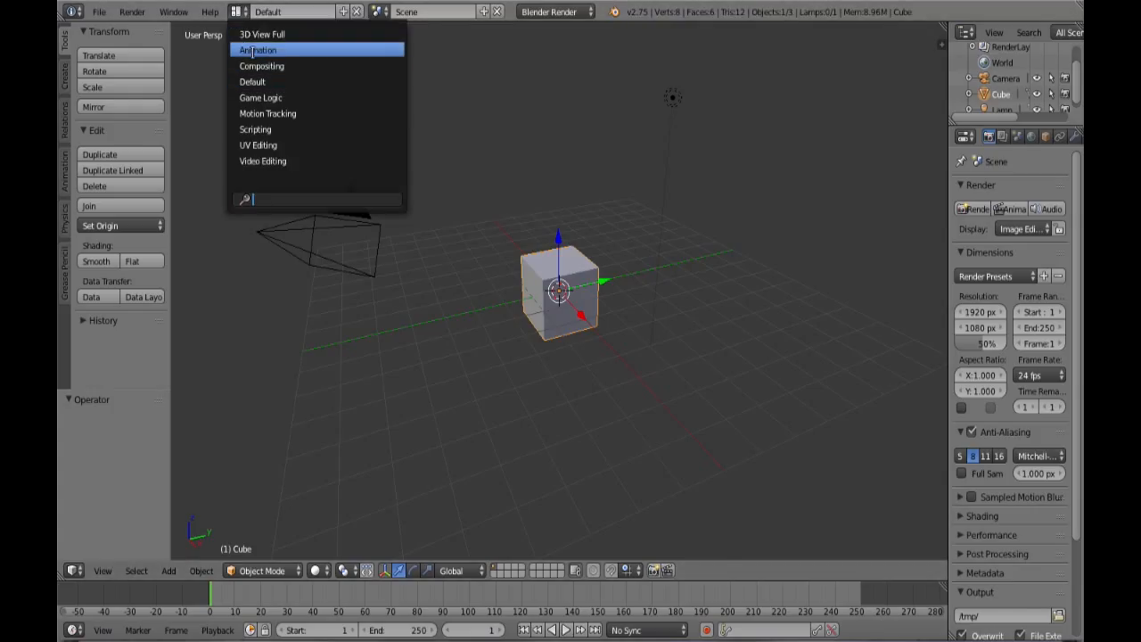
- Switch to the Animation screen layout and show the cube in front orthographic view
click(254, 52)
key(KP_1)
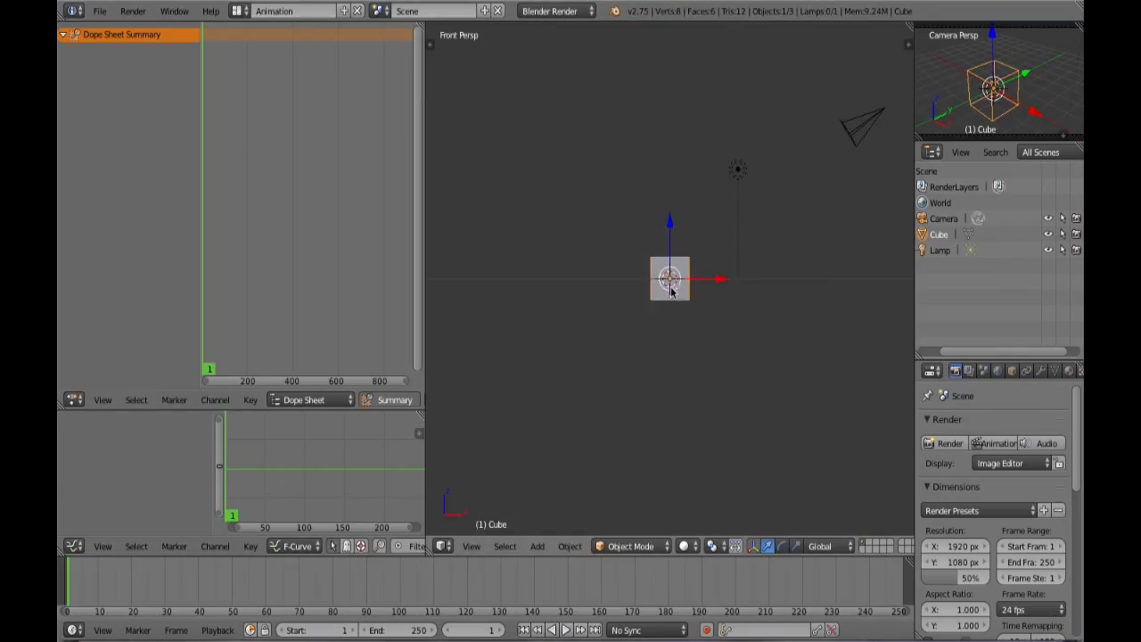
key(KP_5)
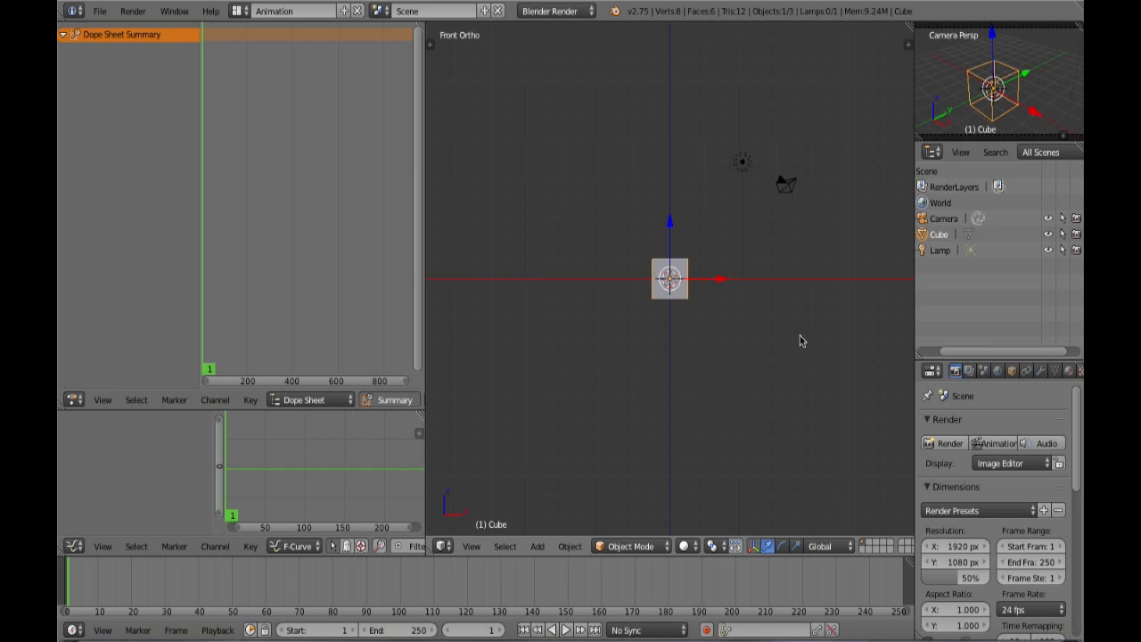
scroll(814, 331, up, 5)
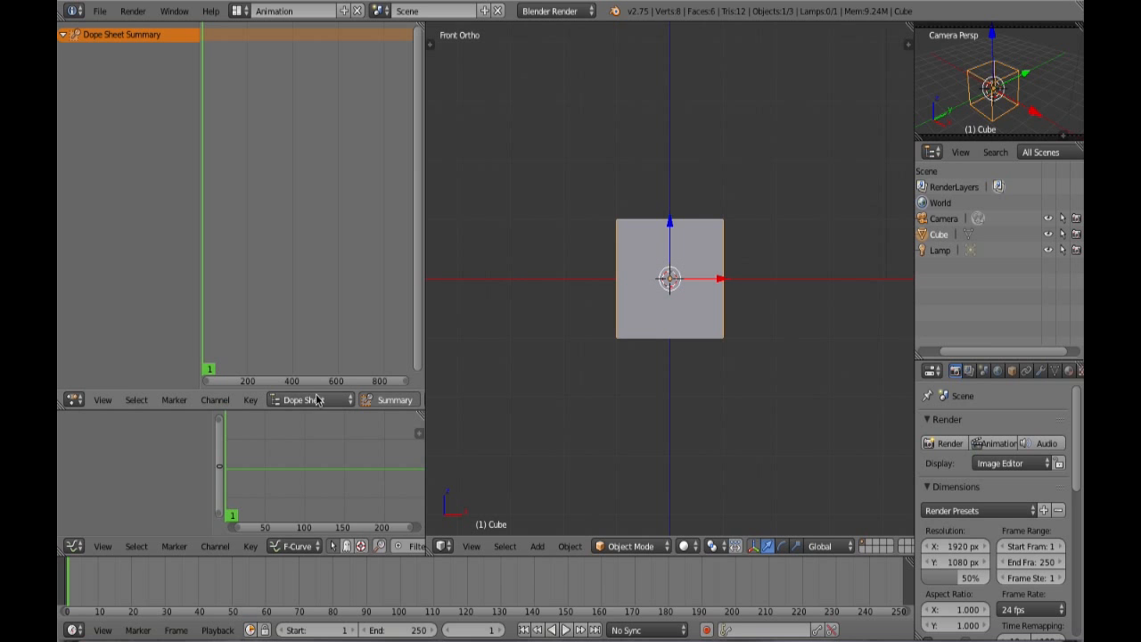
- Set the dope sheet to Action Editor mode, widen that editor and create a new action named ScaleUp for the cube
click(312, 399)
click(312, 364)
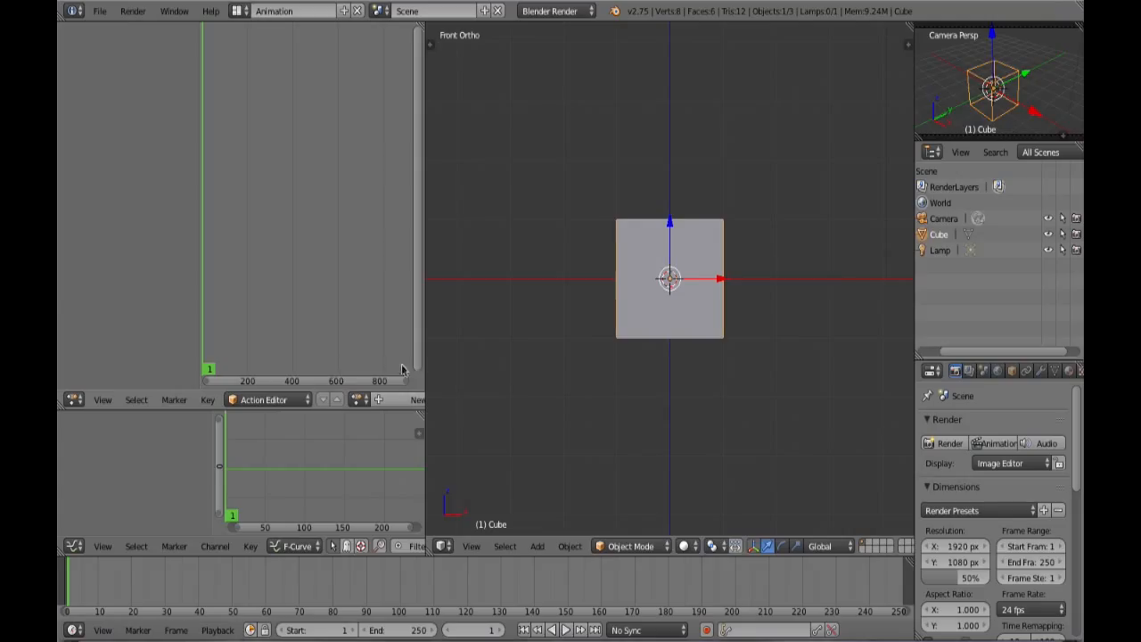
drag(426, 362, 553, 362)
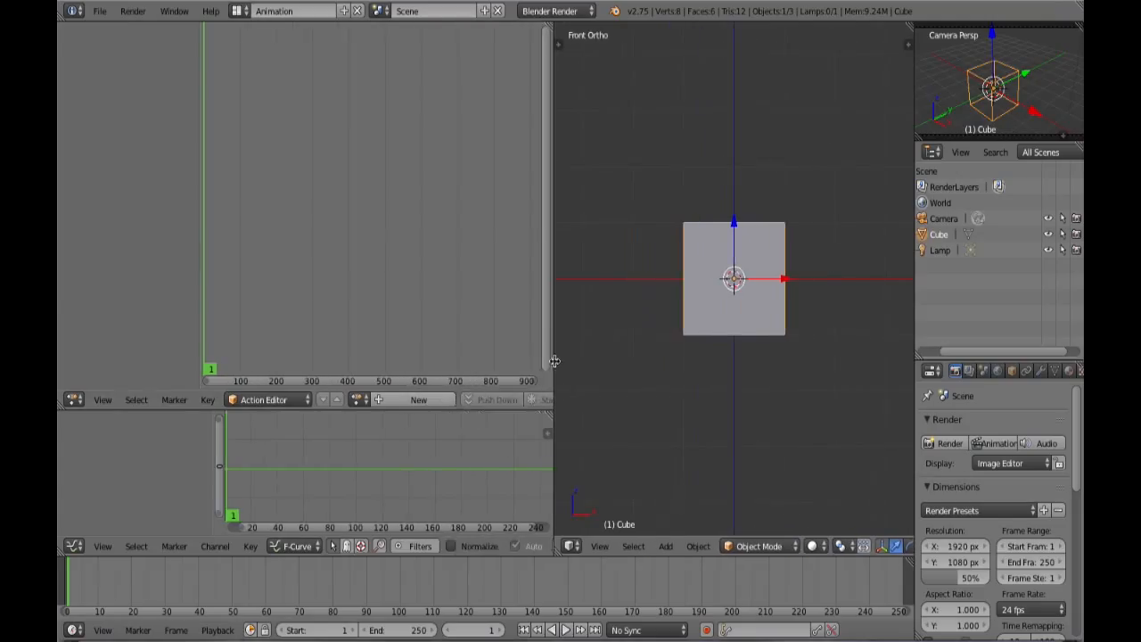
click(428, 401)
double_click(429, 400)
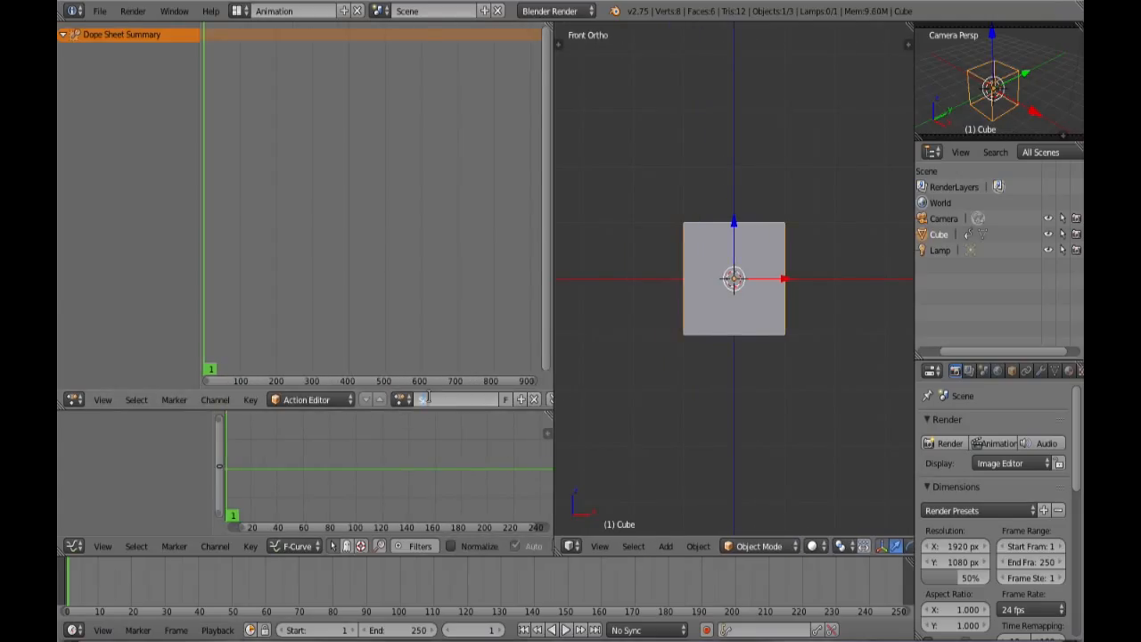
key(Return)
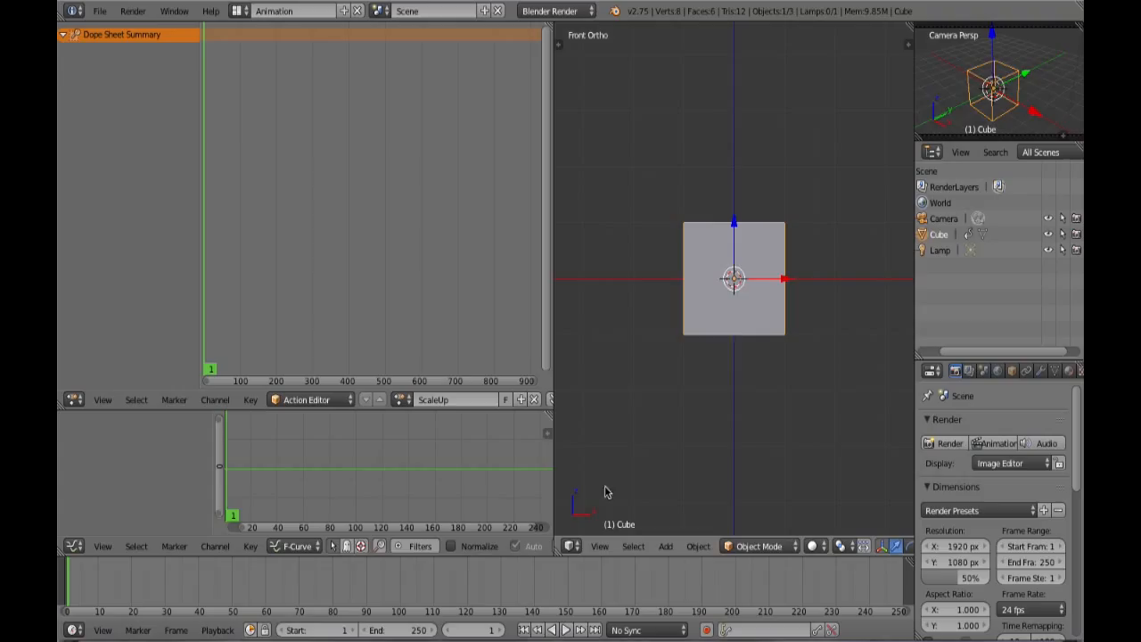
- Insert a Scaling keyframe for the cube at frame 1 and another at frame 25 with the cube enlarged to over twice its size
key(i)
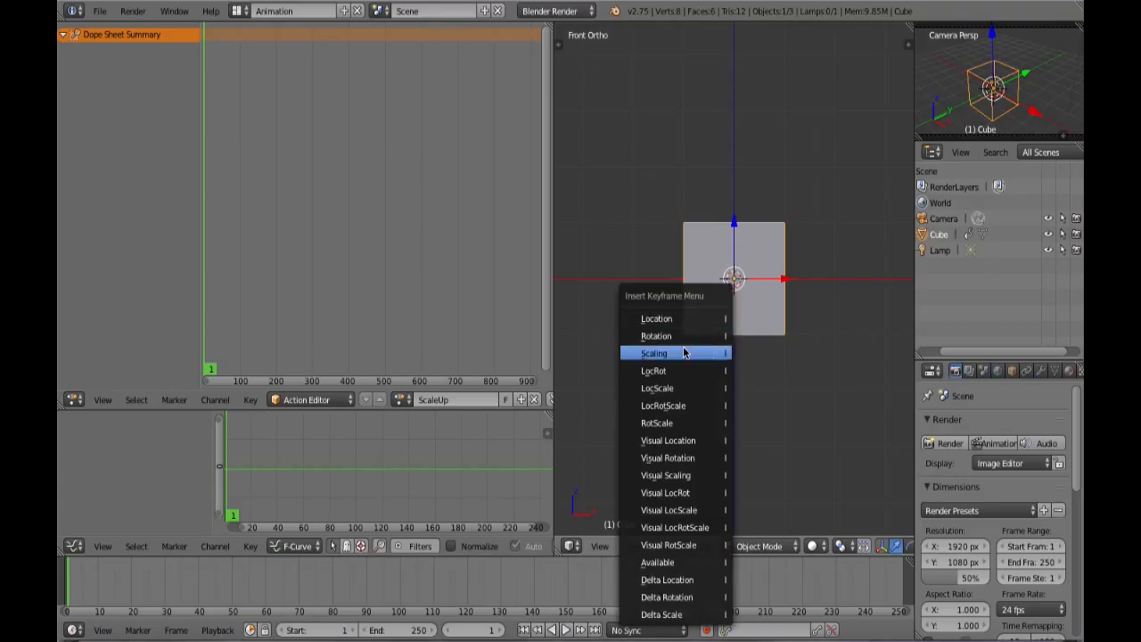
click(685, 353)
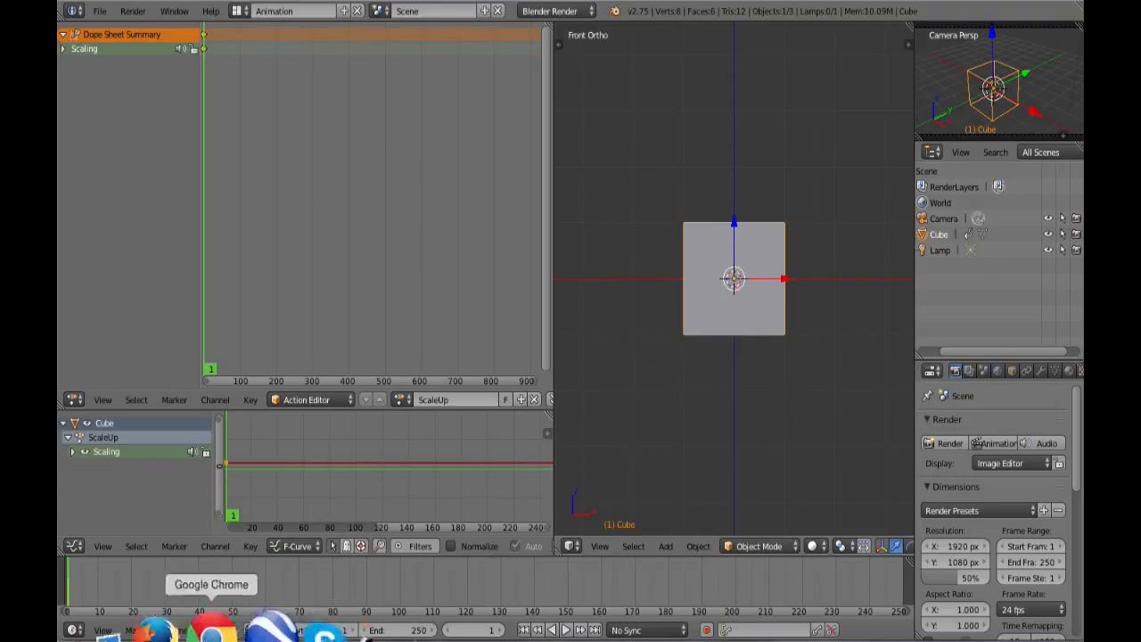
click(150, 588)
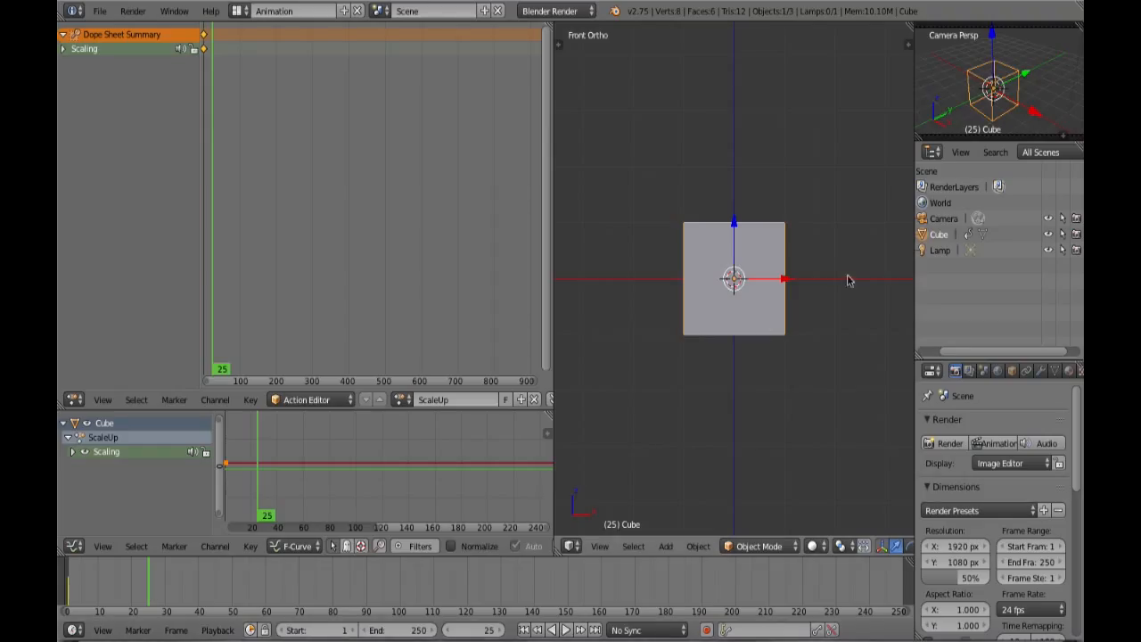
key(s)
click(785, 268)
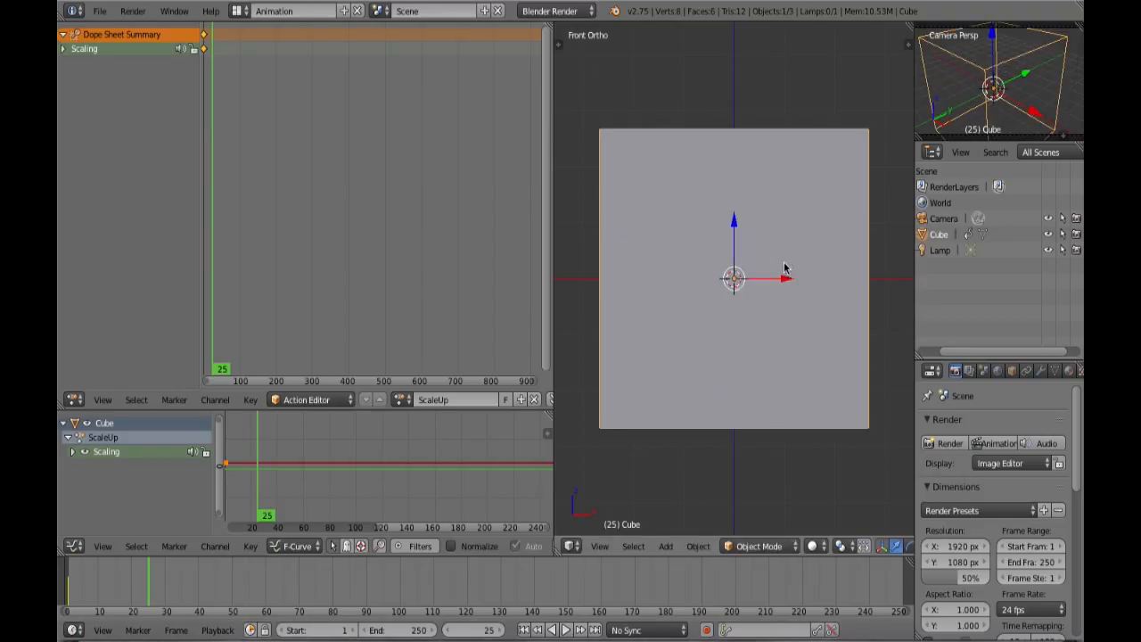
key(i)
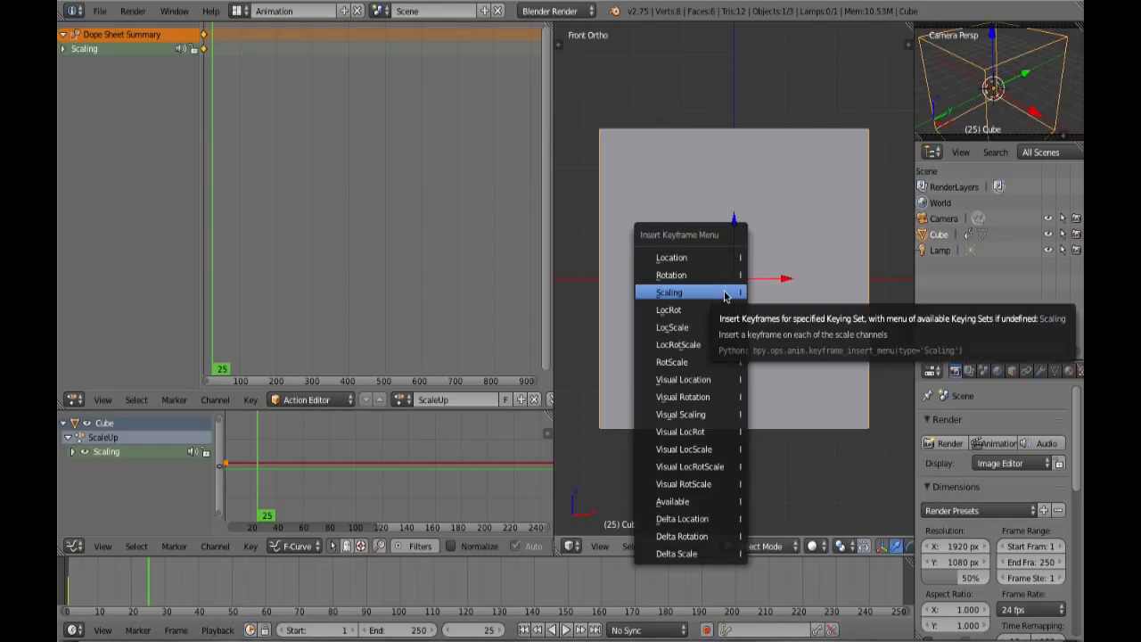
click(725, 295)
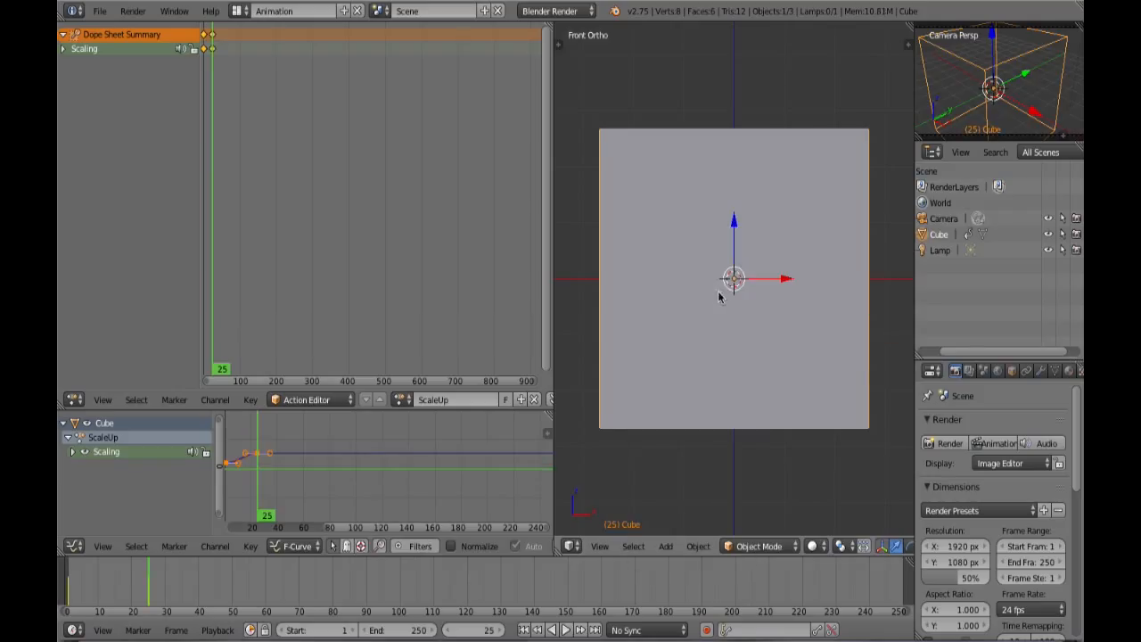
- Set the animation's end frame to 25 and give the ScaleUp action a fake user so it is kept
click(421, 630)
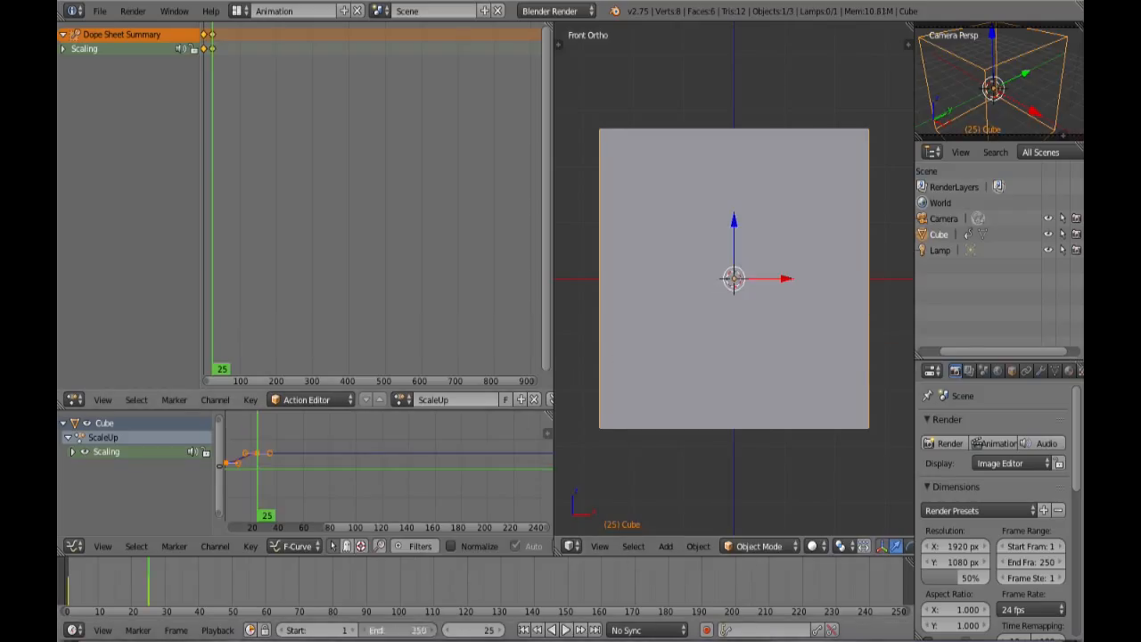
text(25)
key(Return)
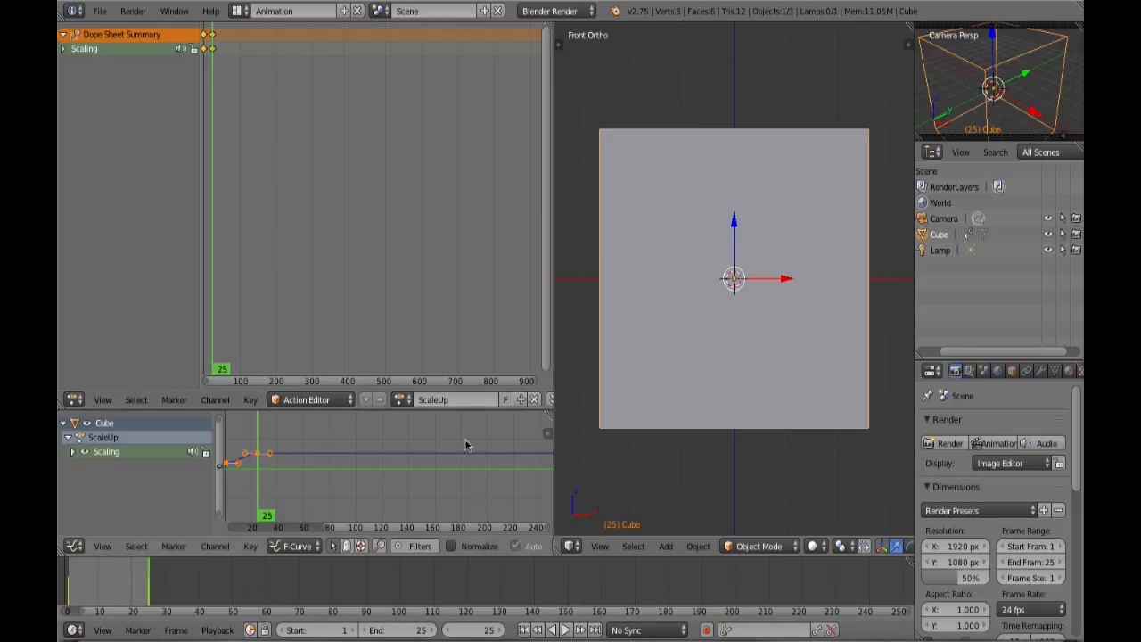
click(507, 402)
- Change the render engine to Blender Game and switch to the Game Logic layout with a widened 3D view
click(550, 11)
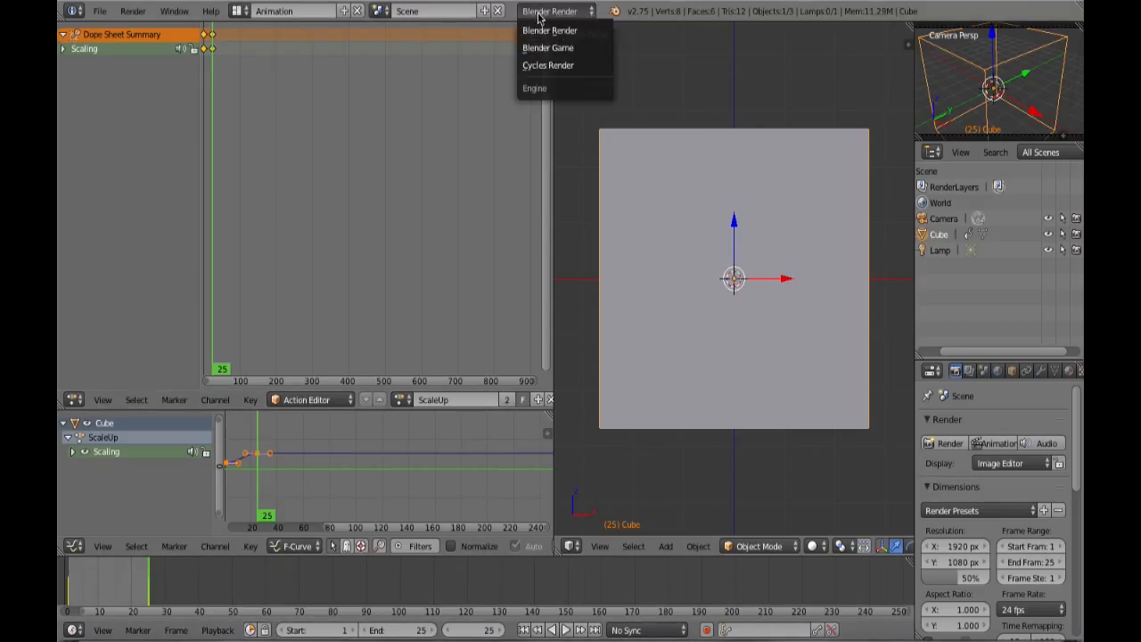
click(544, 42)
click(237, 10)
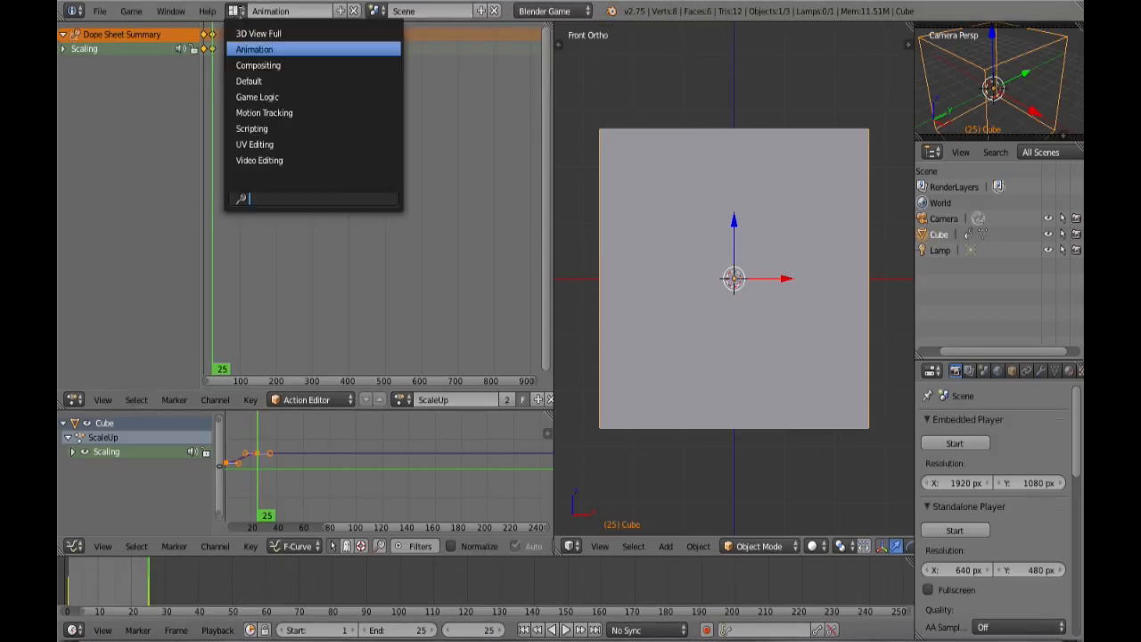
click(271, 96)
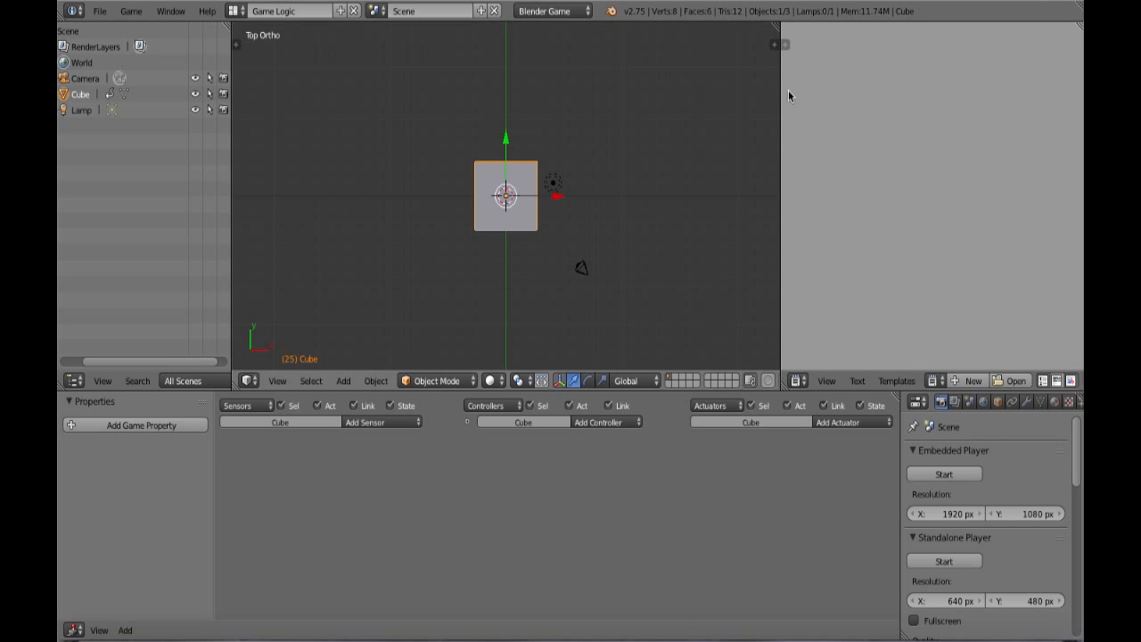
drag(781, 80, 936, 80)
- Add a Keyboard sensor that responds to the S key and an And controller to the cube
click(382, 422)
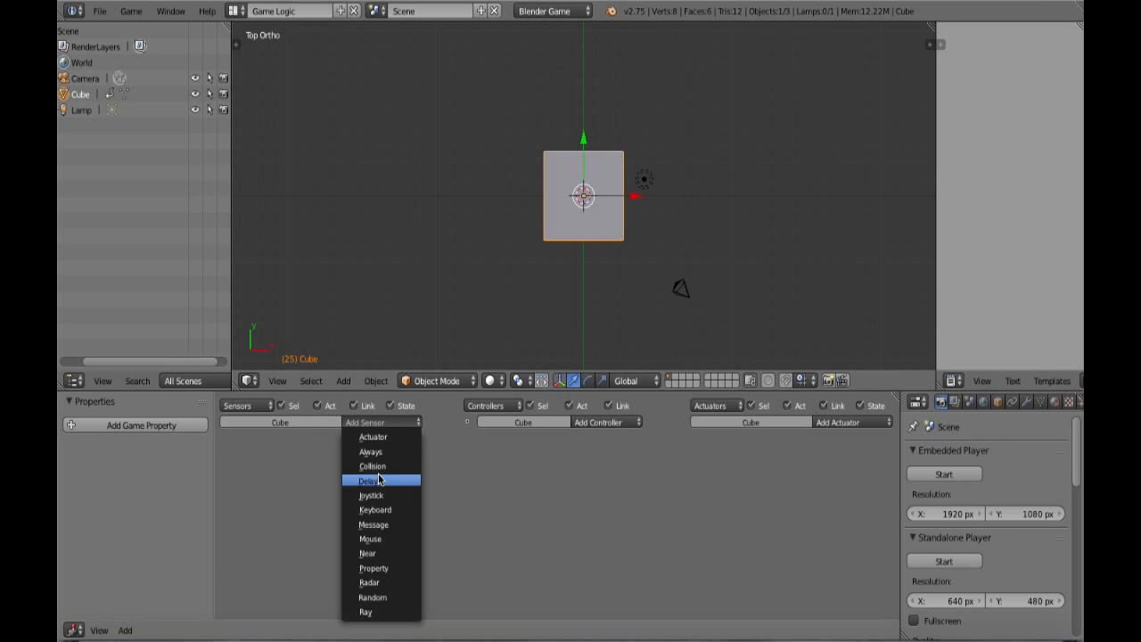
click(375, 509)
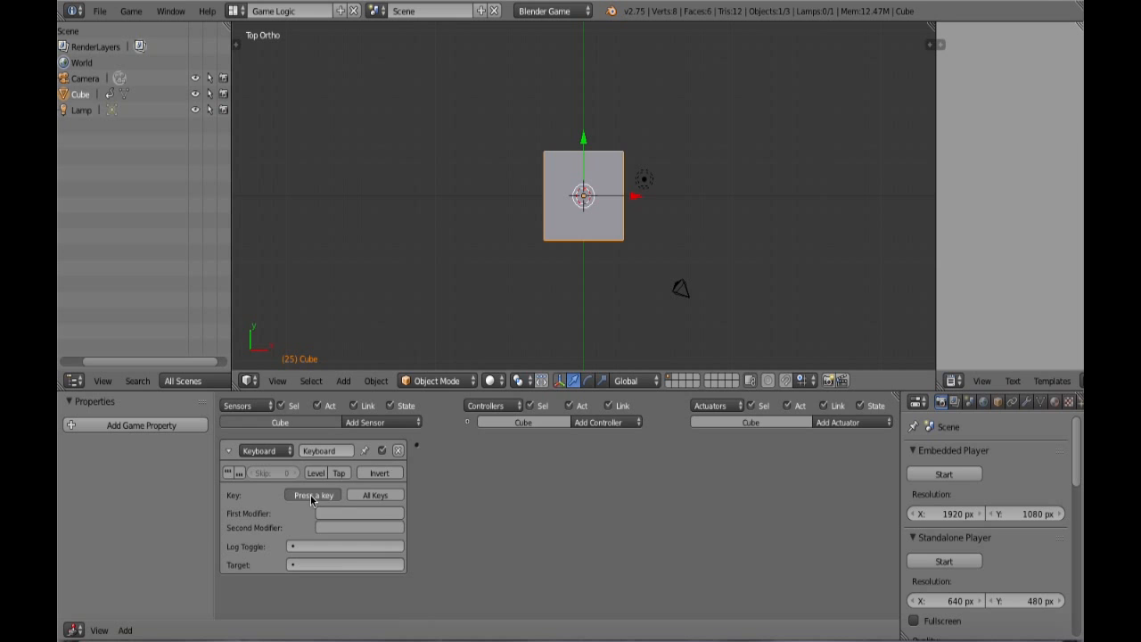
key(s)
click(584, 421)
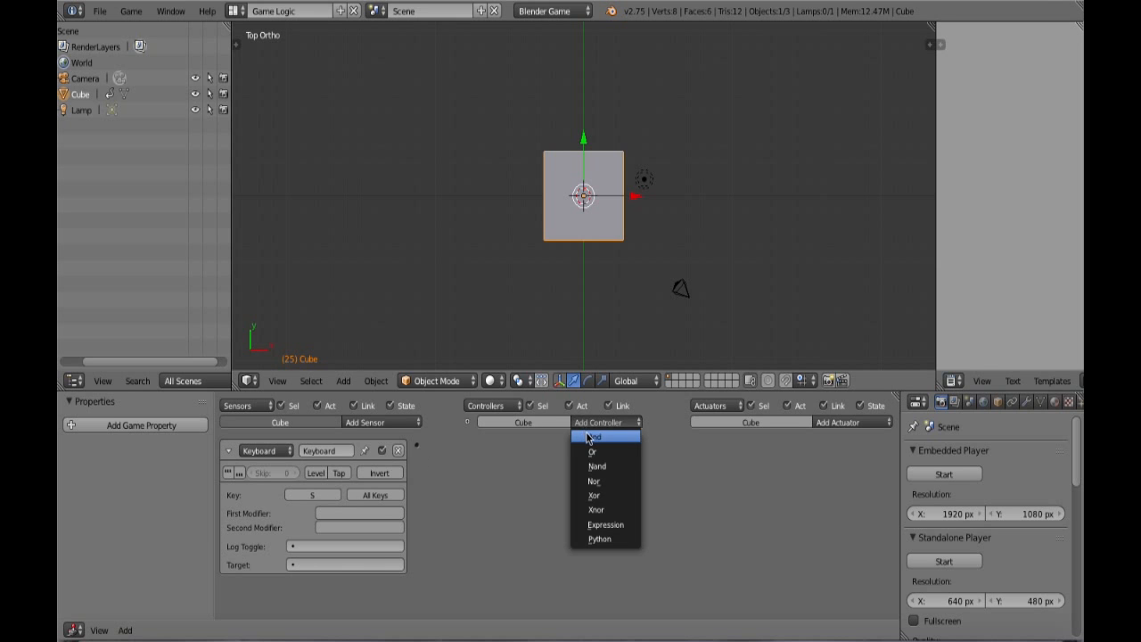
click(596, 438)
- Add an Action actuator to the cube that uses the ScaleUp action in Loop Stop mode
click(838, 423)
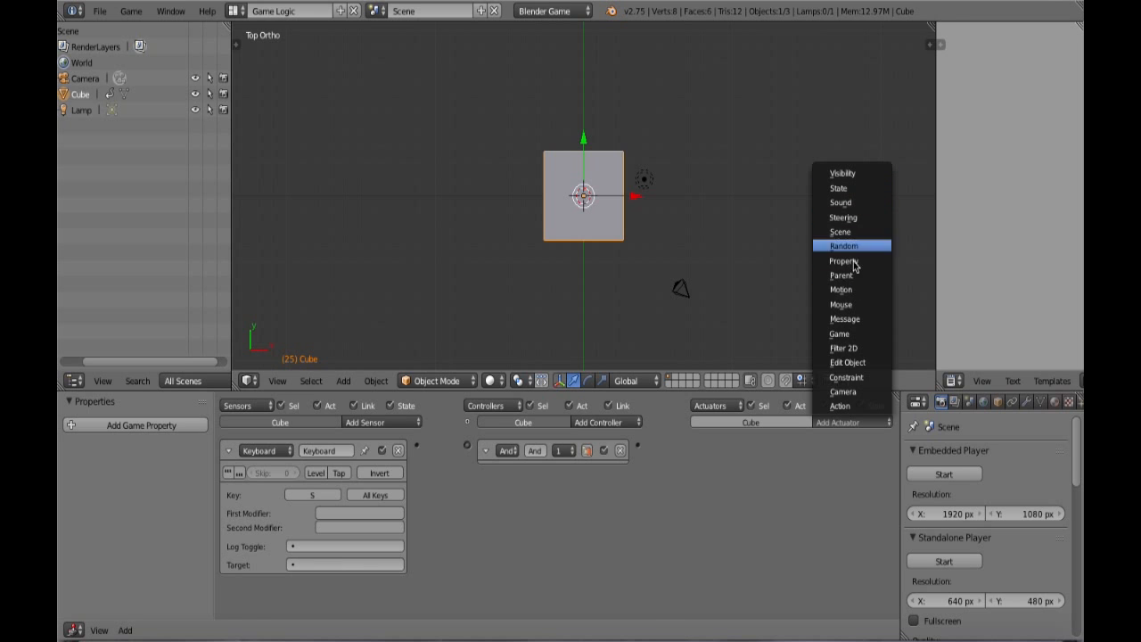
click(845, 413)
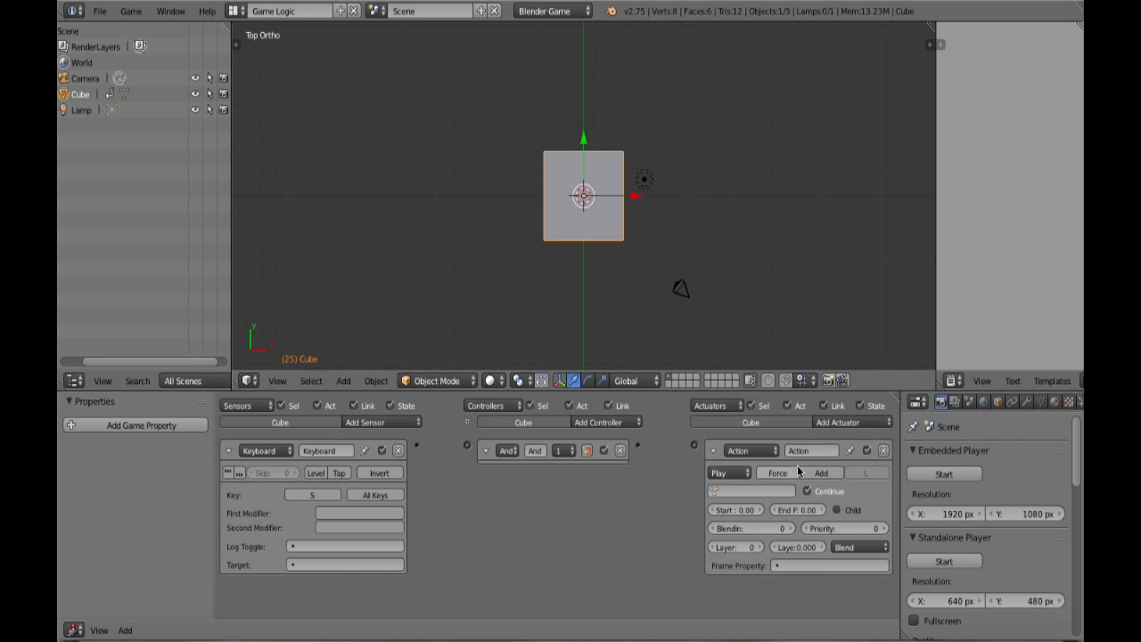
click(718, 492)
click(724, 512)
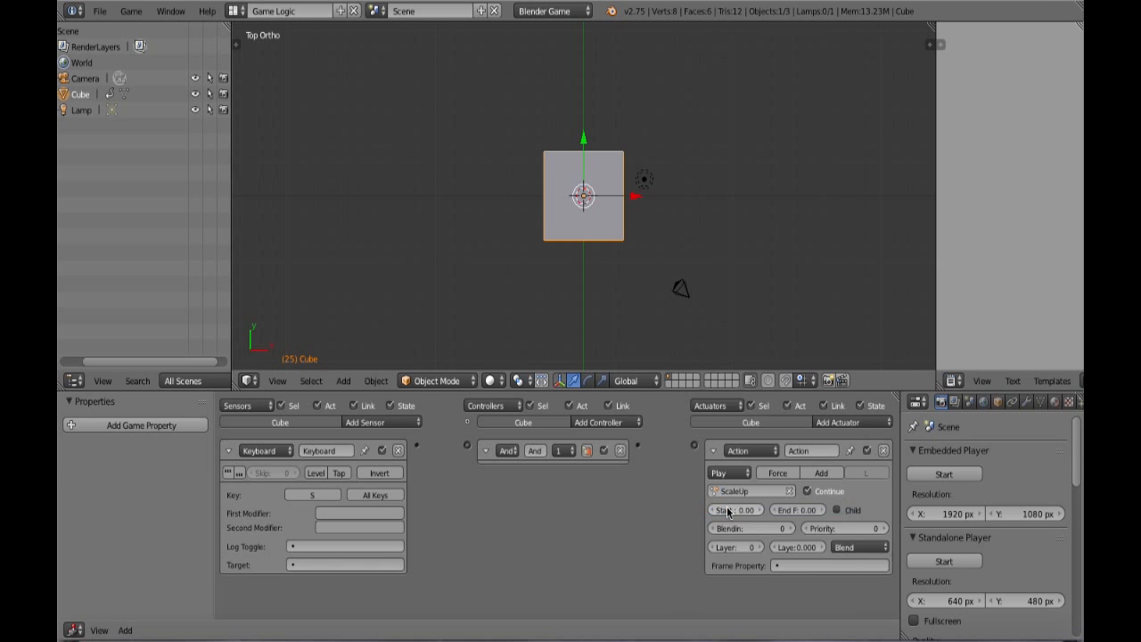
click(731, 473)
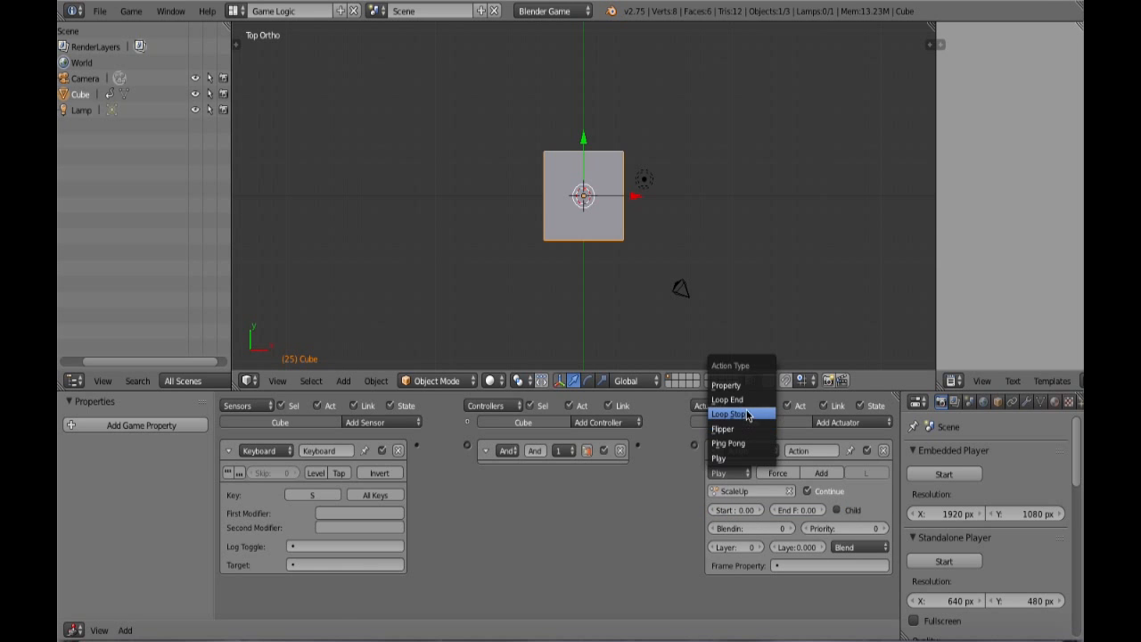
click(747, 415)
- Set the Action actuator's start frame to 1, end frame to 25 and Blendin to 1
click(745, 510)
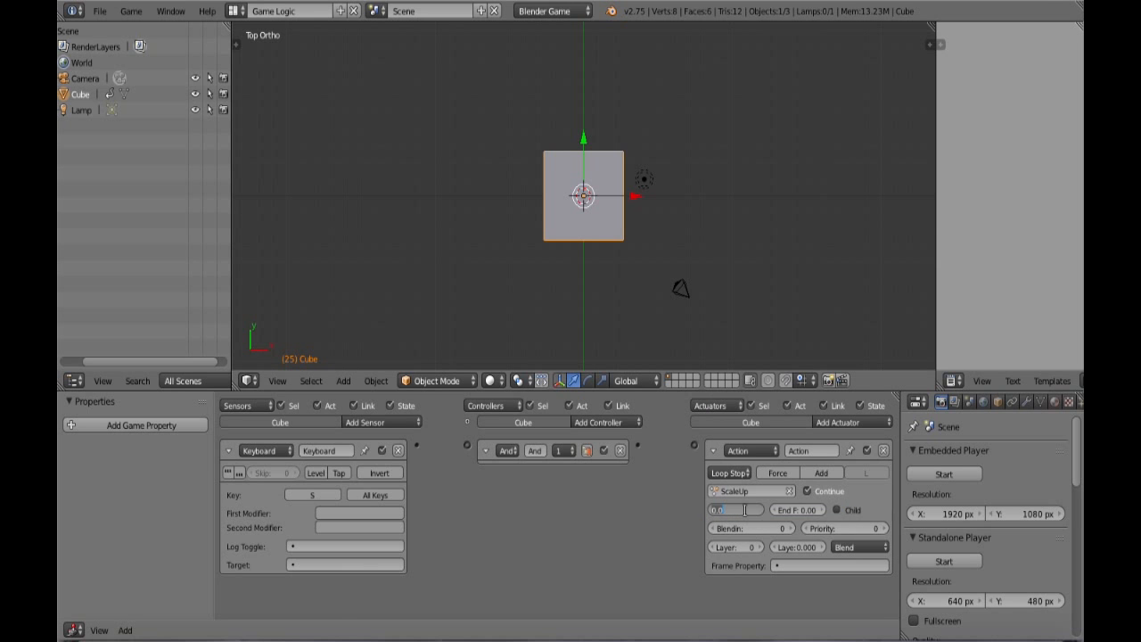
click(807, 509)
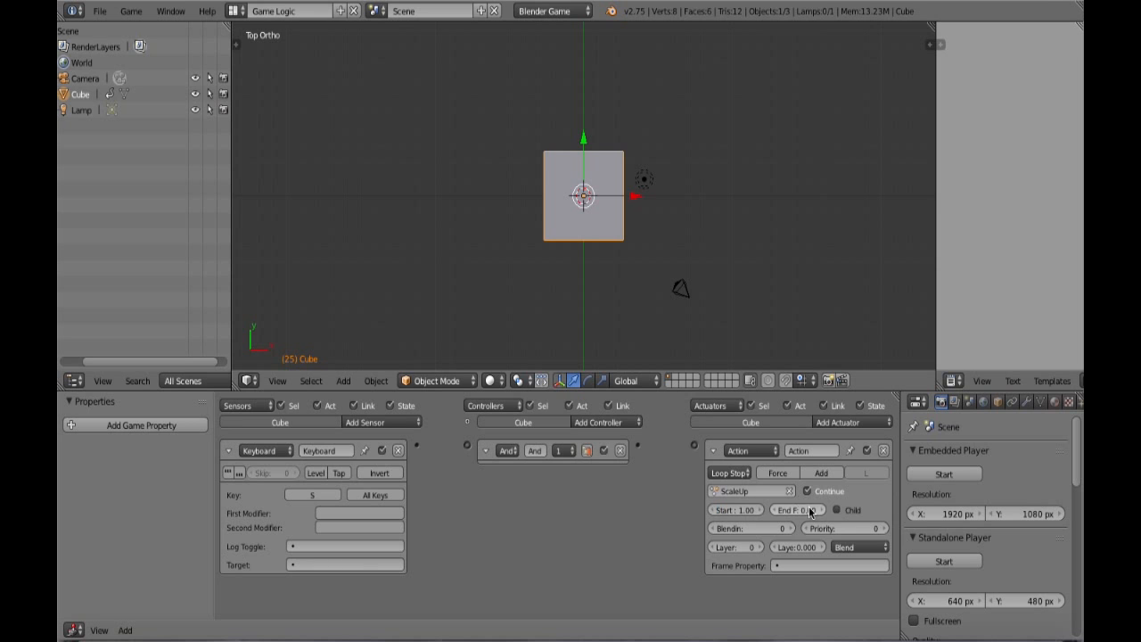
click(768, 526)
text(1)
key(Return)
- Link the Keyboard sensor through the And controller to the Action actuator and test the S key in the running game
drag(418, 445, 471, 449)
drag(634, 450, 694, 445)
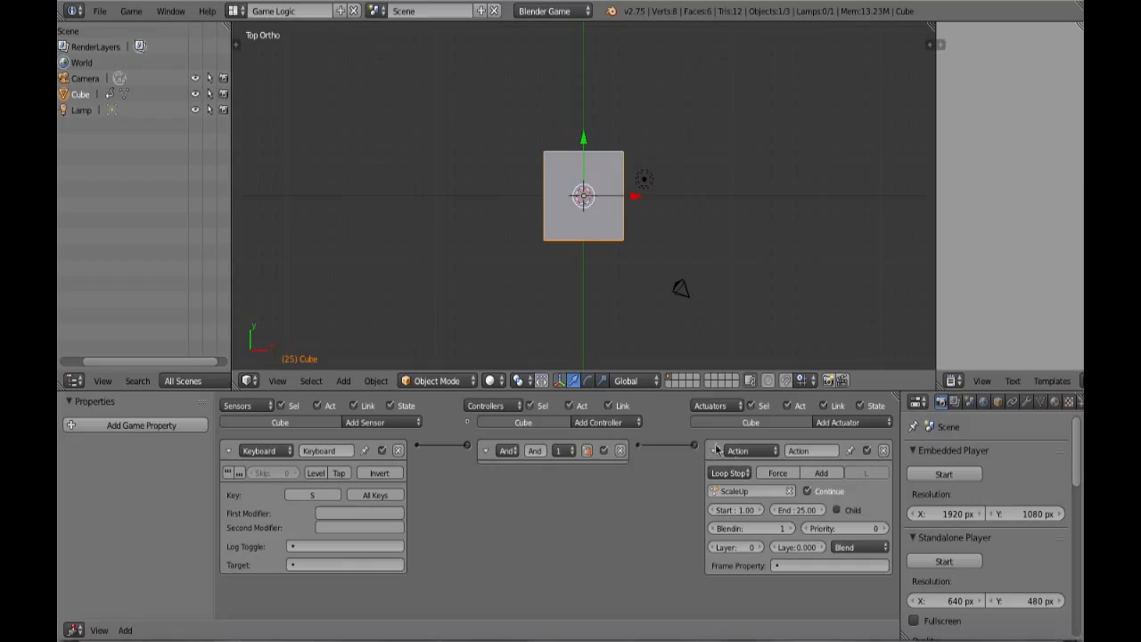
key(p)
key(s)
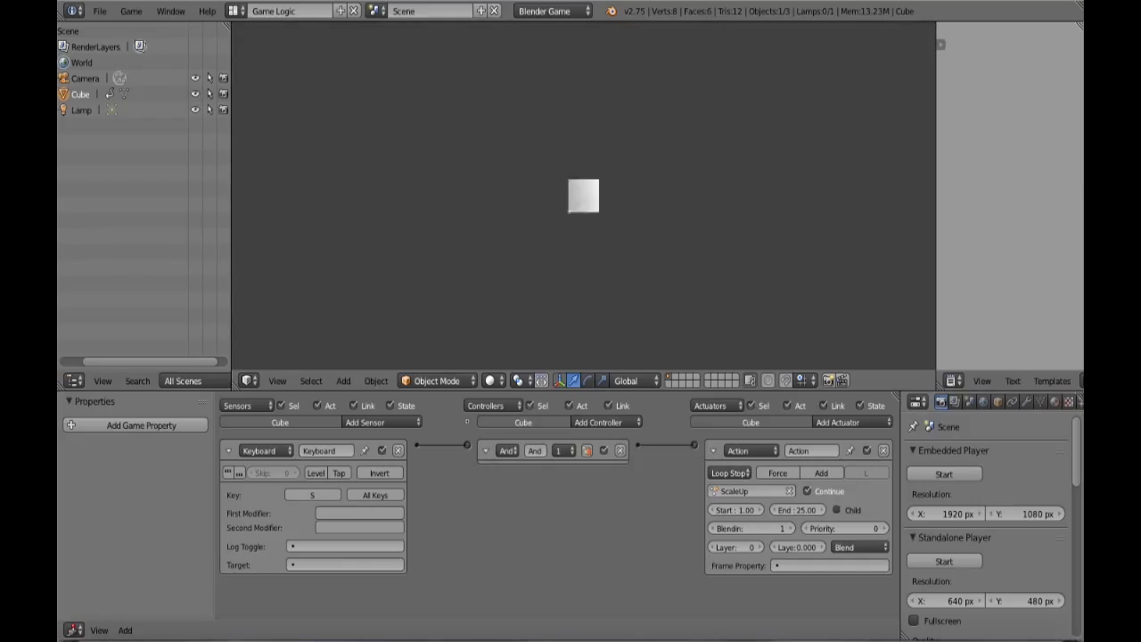
key(Escape)
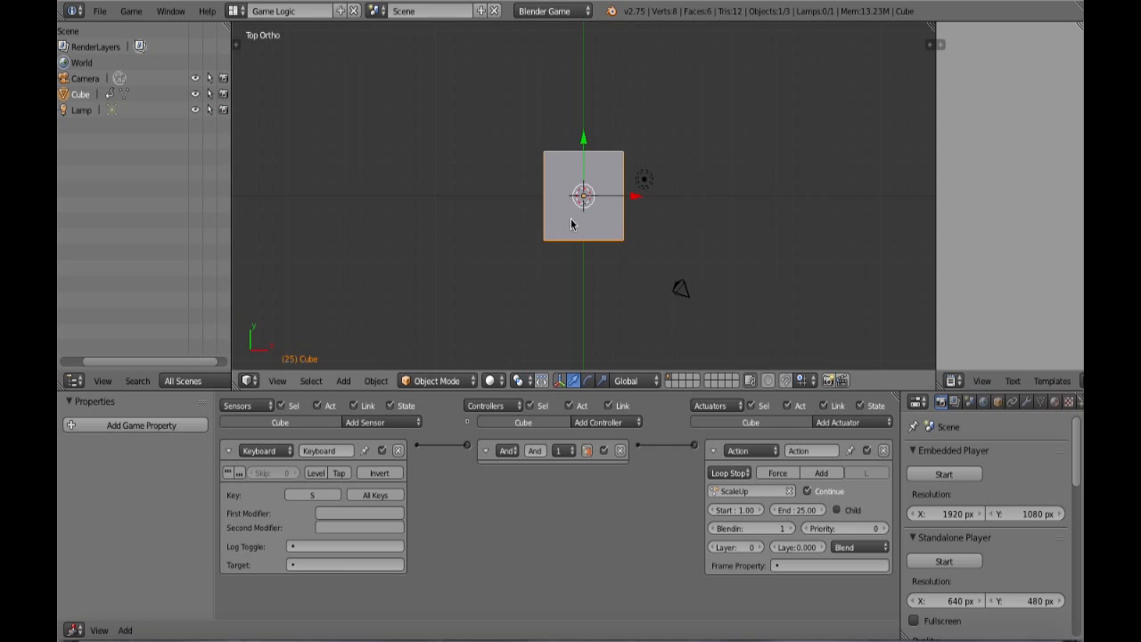
- Change the Action actuator's play mode to Ping Pong and test the S key in the running game
click(733, 473)
click(740, 442)
key(p)
key(s)
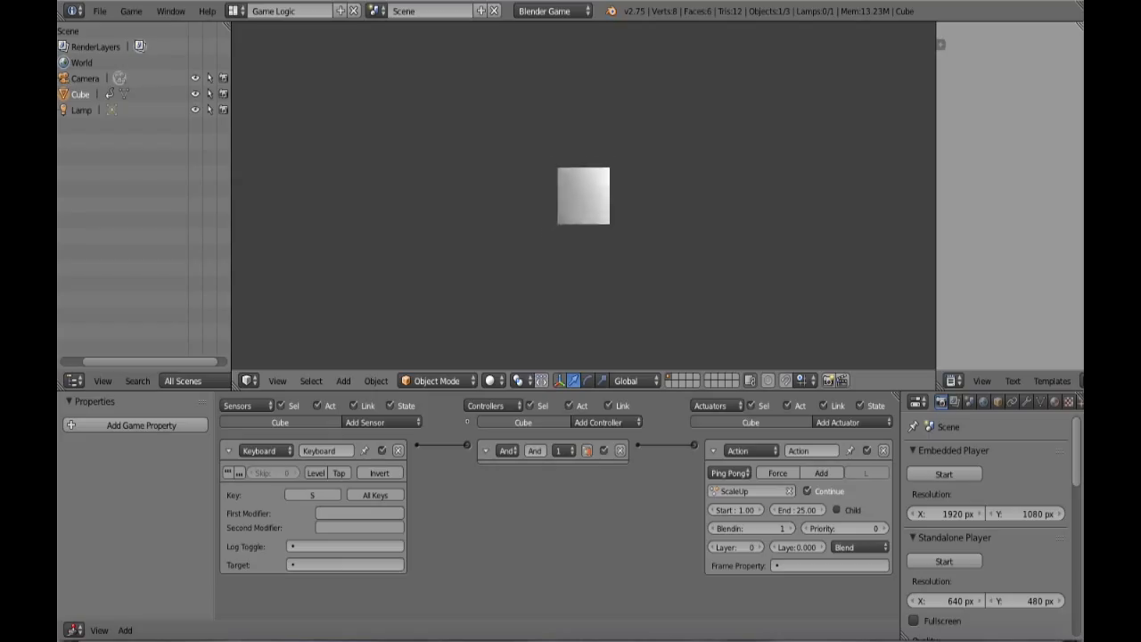
key(Escape)
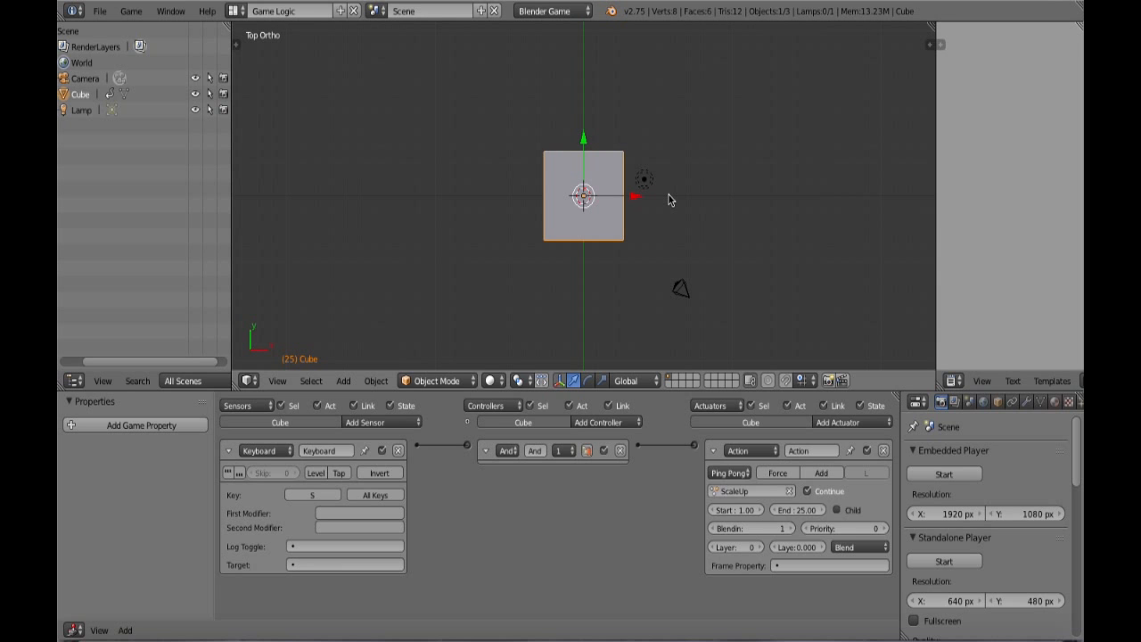
- Switch to Google Chrome and log in to the freeSFX site with the member's username and account password
click(220, 626)
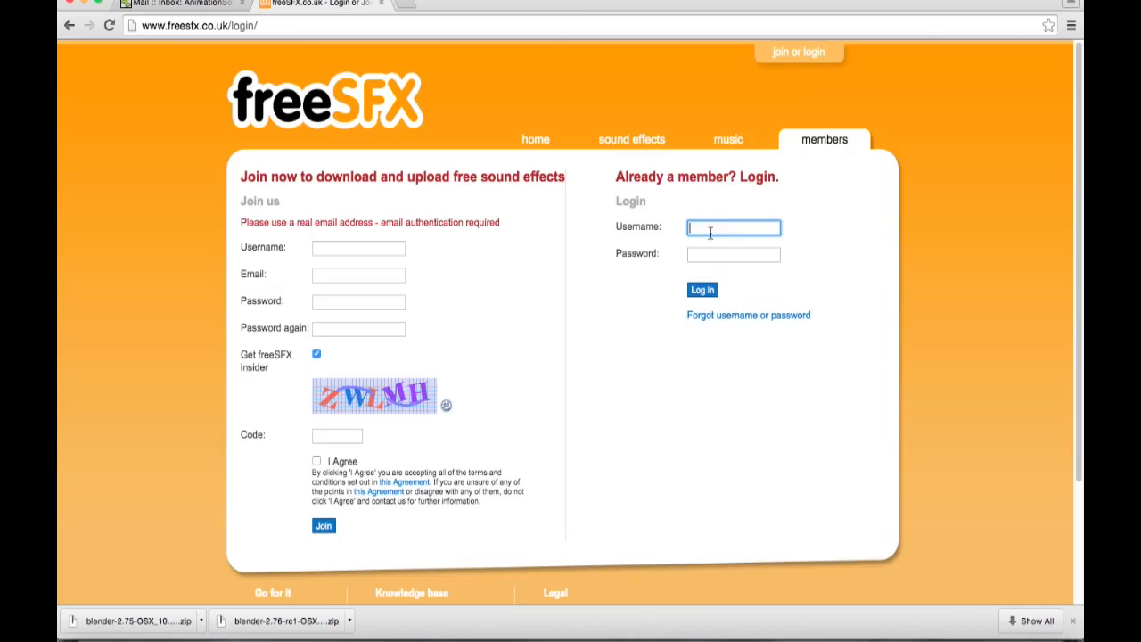
click(691, 255)
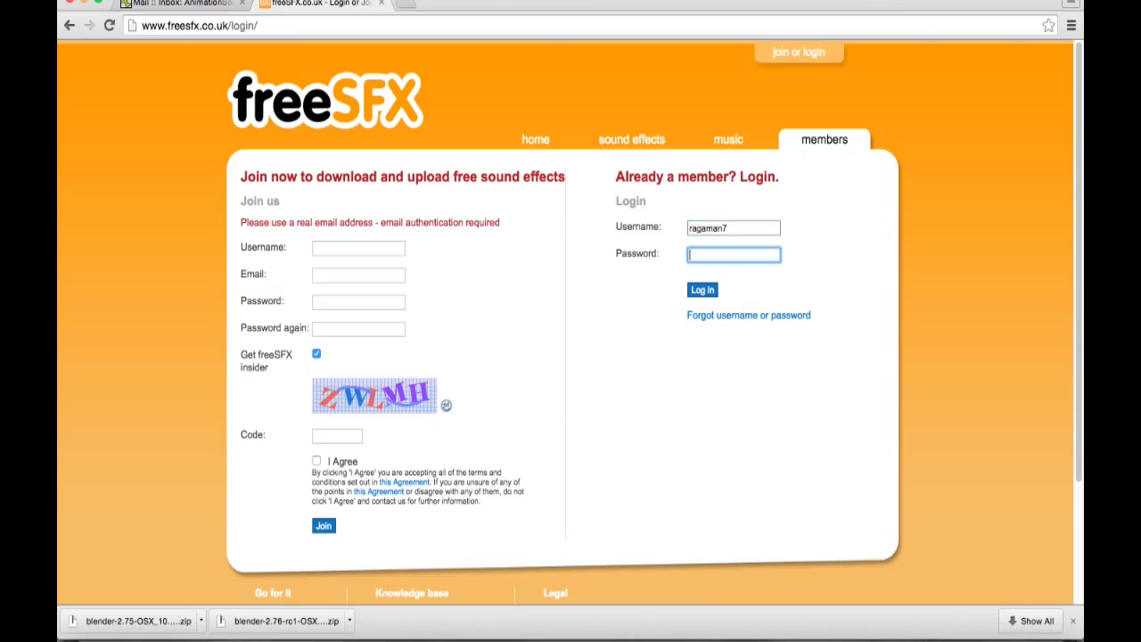
key(Return)
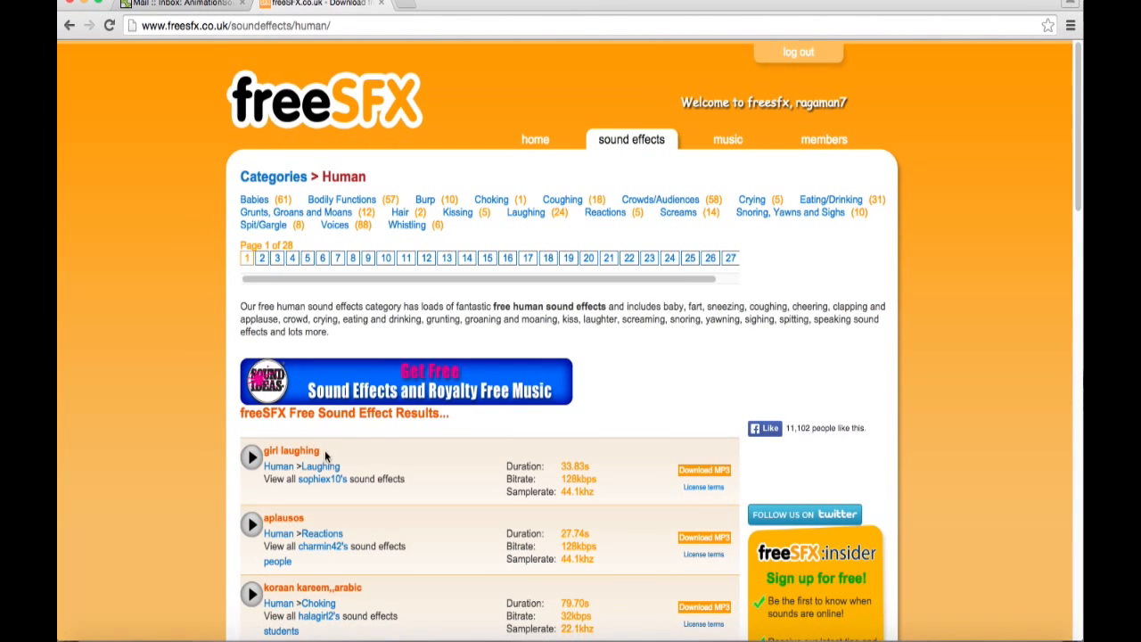
- Download a laughing sound effect as an MP3 from the freeSFX Human sound effects results
scroll(332, 458, down, 5)
click(704, 452)
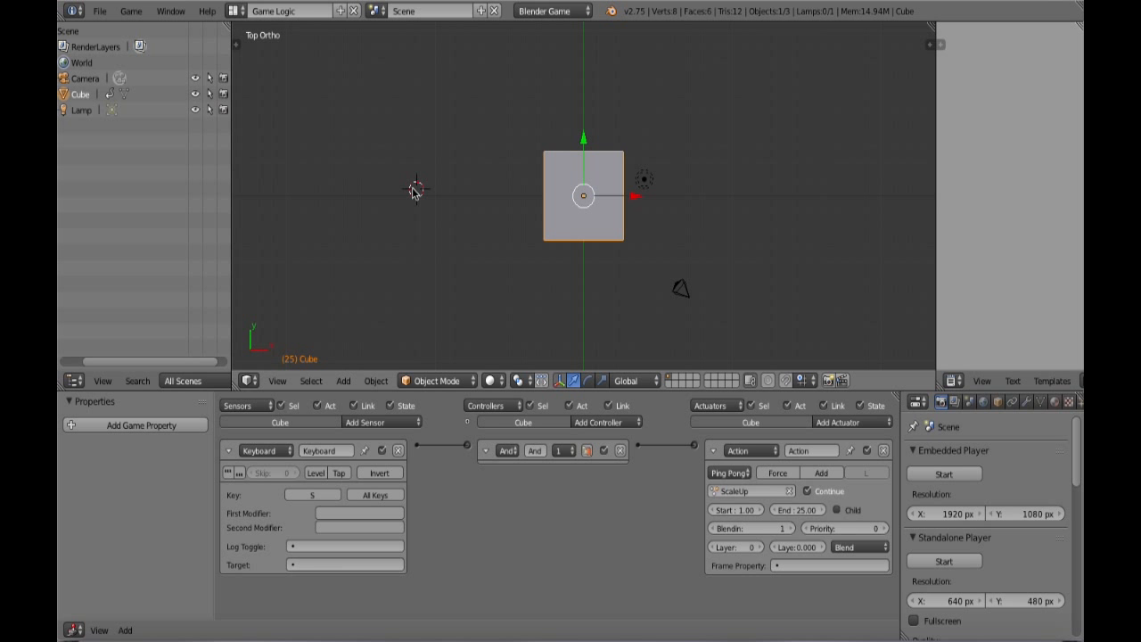
- Switch to Blender, add a second cube at the 3D cursor and scale it up to nearly the first cube's size
key(shift+a)
mouse_move(415, 189)
click(450, 208)
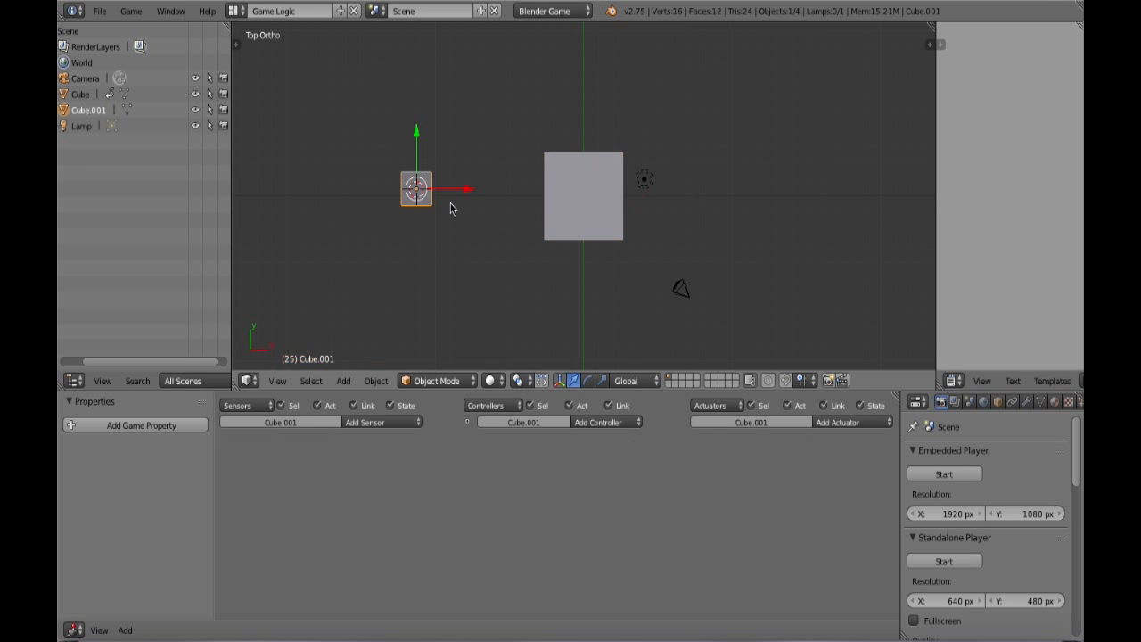
key(s)
click(500, 191)
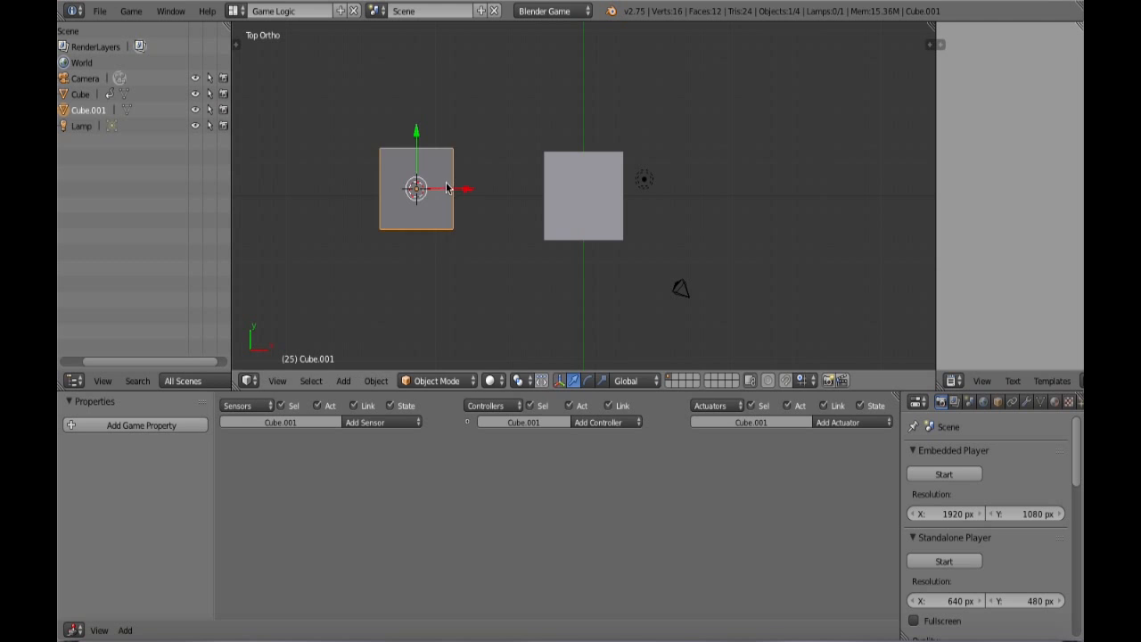
- Give the second cube a Keyboard sensor set to Spacebar and an And controller
click(392, 423)
click(378, 509)
click(311, 496)
key(space)
click(601, 421)
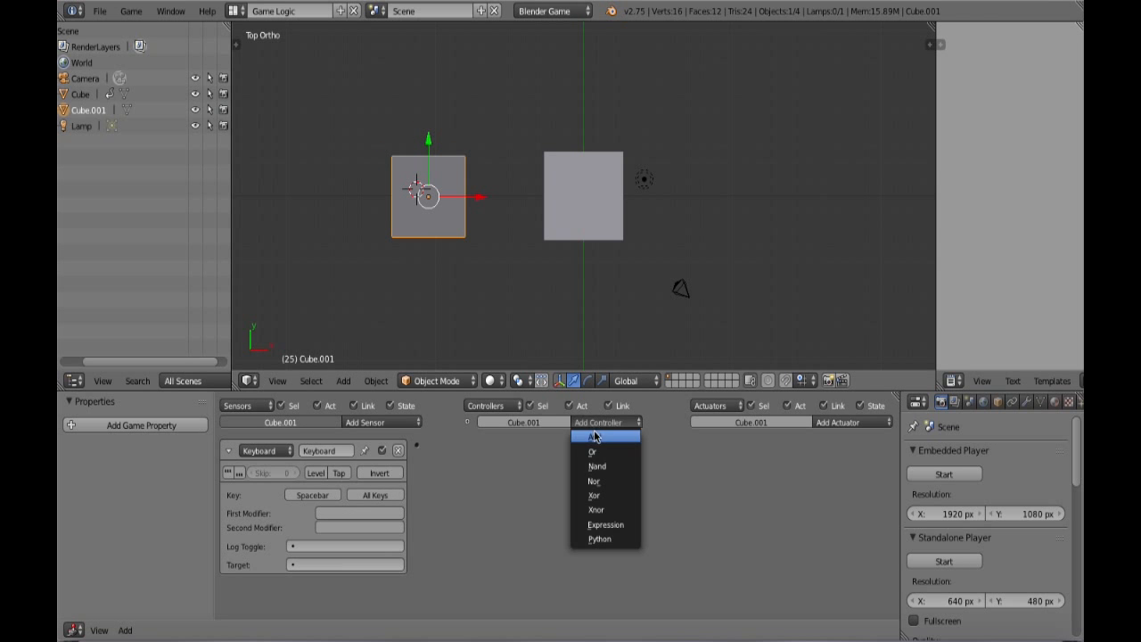
click(599, 434)
- Add a Sound actuator to the second cube and load laughing_real.mp3 from the Downloads folder
click(856, 421)
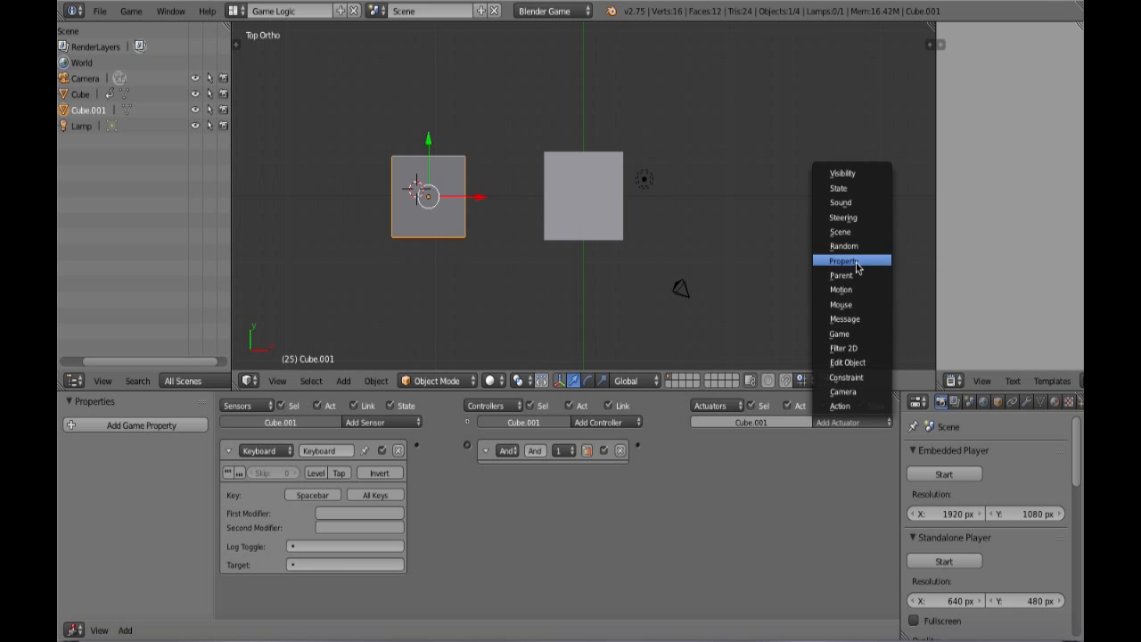
click(853, 202)
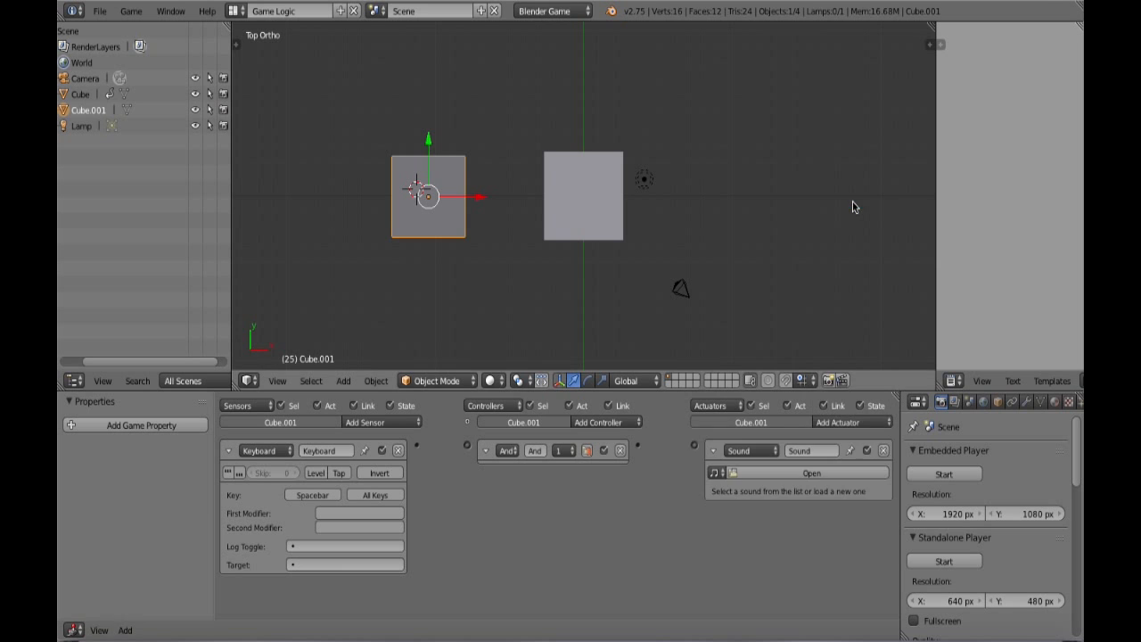
click(744, 472)
click(105, 211)
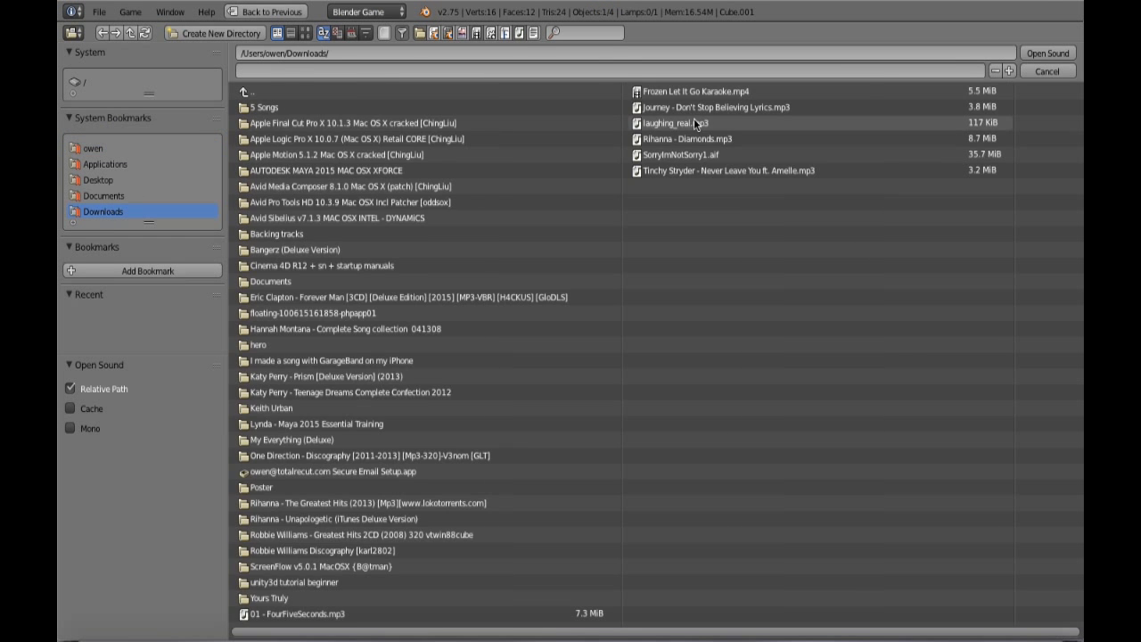
double_click(693, 118)
- Link the Keyboard sensor through the And controller to the Sound actuator and set its play mode to Play End
drag(465, 446, 468, 446)
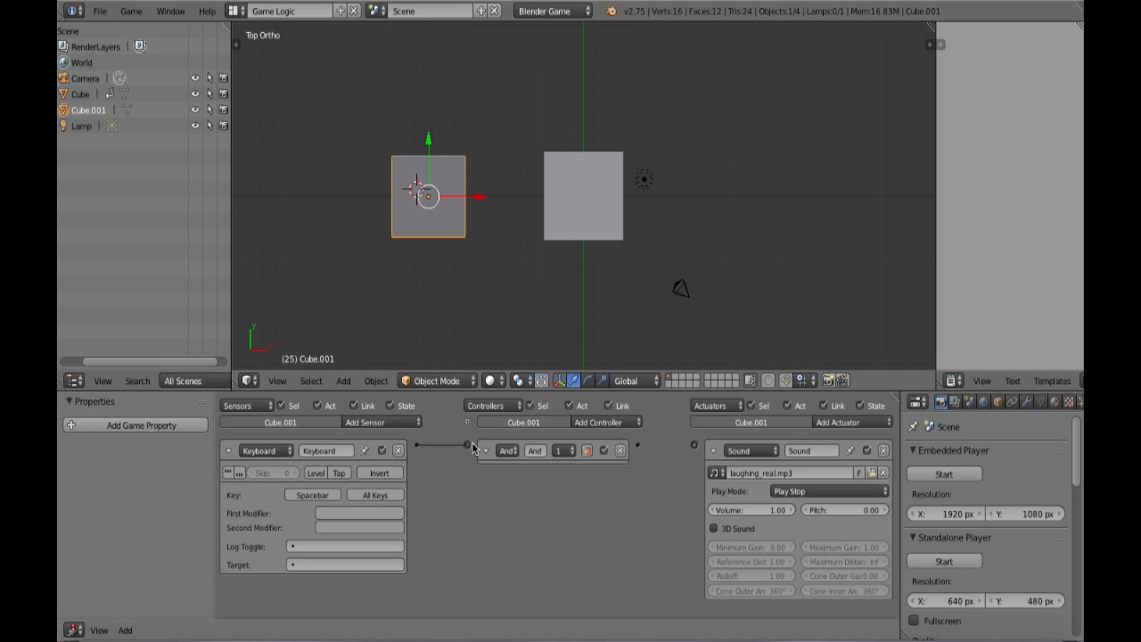
drag(636, 450, 694, 445)
click(825, 495)
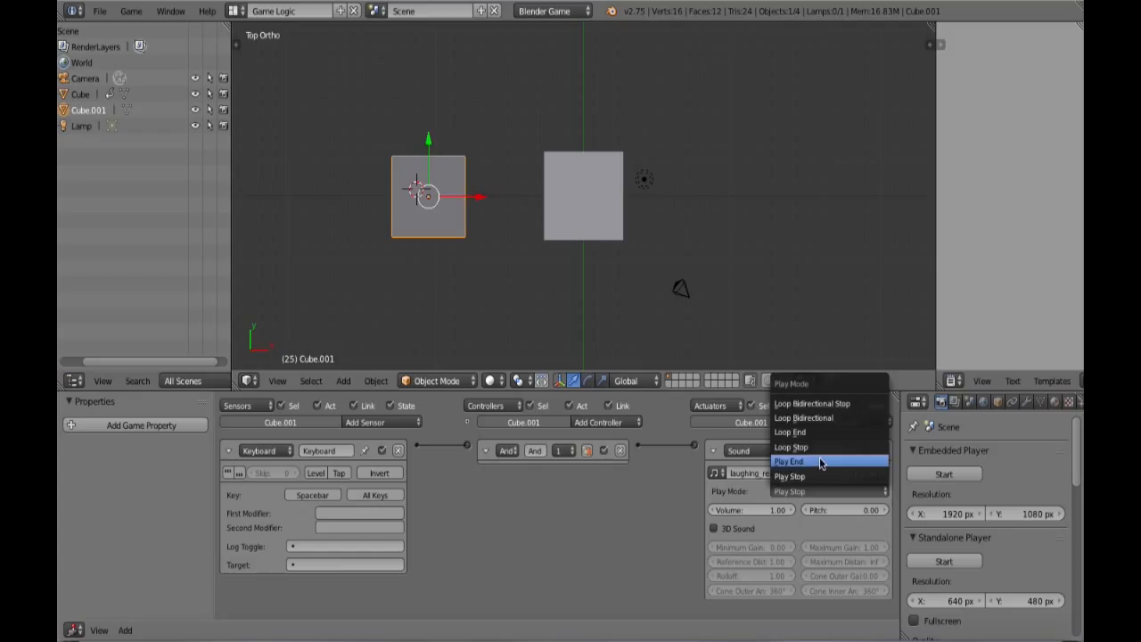
click(821, 461)
click(932, 480)
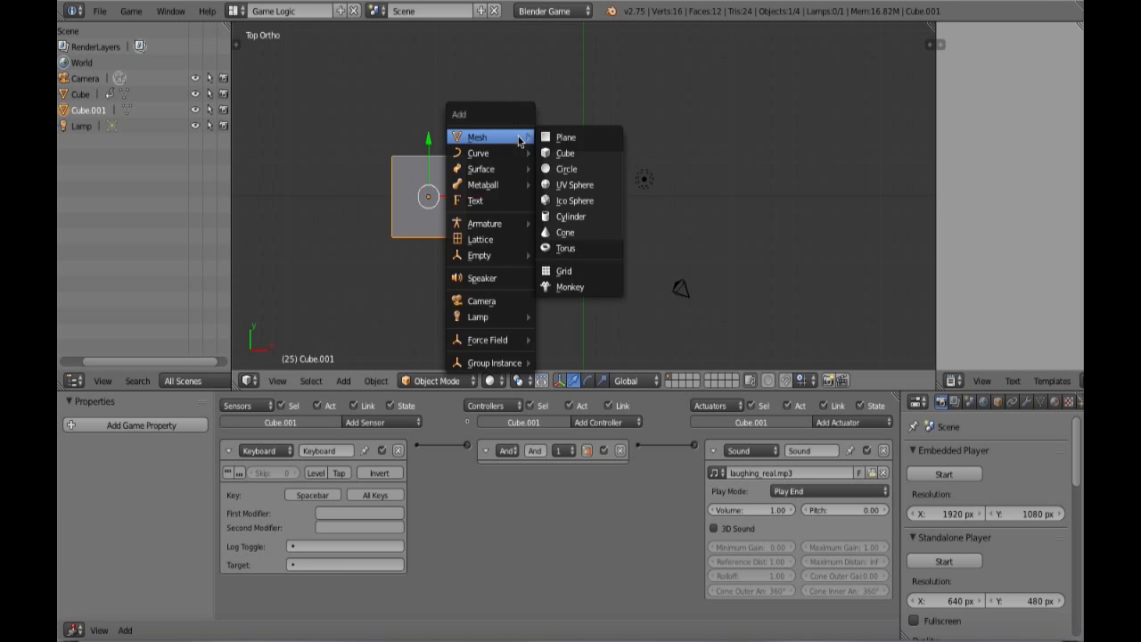
- Add a plane, scale it up into a large ground beneath the cubes and give it a light teal material
click(570, 135)
key(KP_3)
middle_drag(580, 223, 677, 206)
key(s)
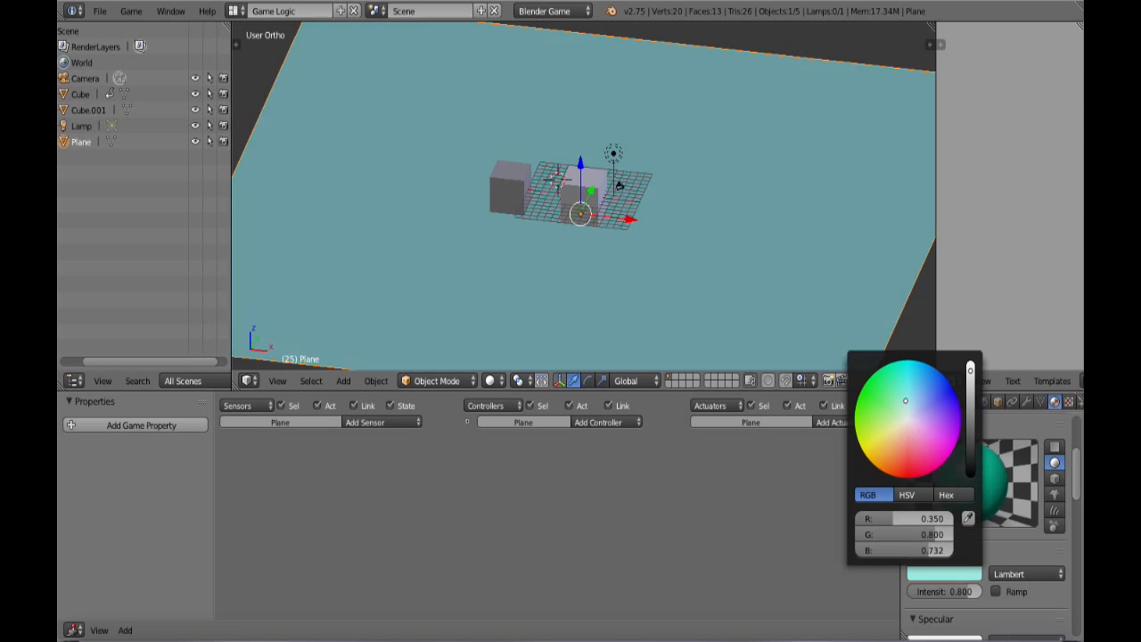
- Move the two existing cubes to the far side of the plane and rotate the camera near the new small cube
key(g)
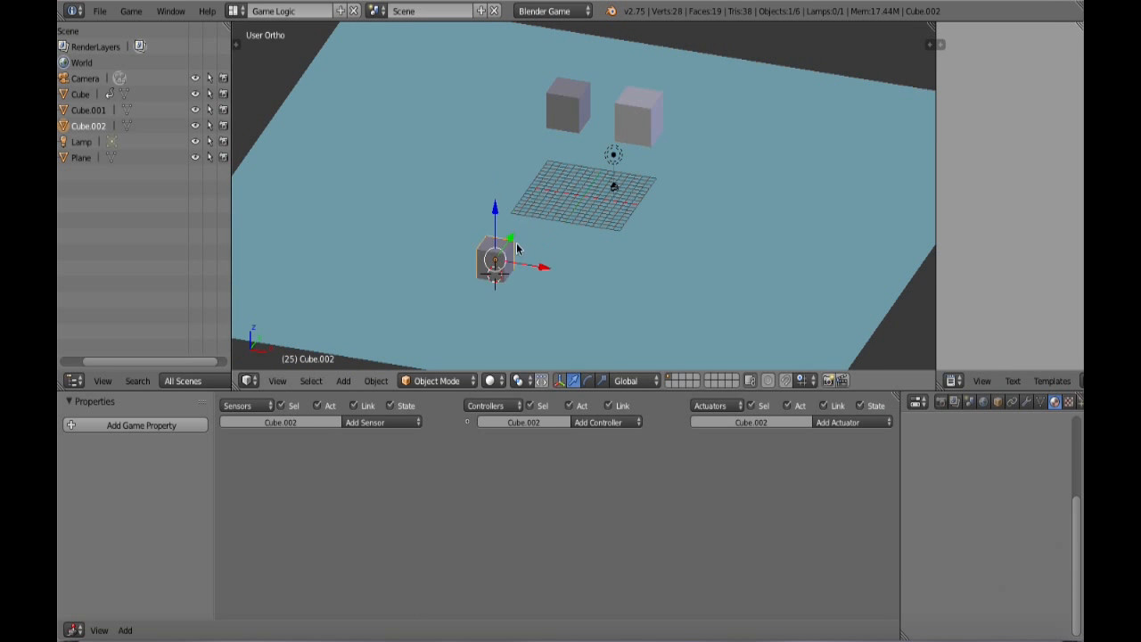
key(KP_7)
right_click(567, 274)
scroll(561, 272, up, 7)
key(r)
click(614, 305)
- Move the camera to the front of the small cube and check the framing of the two cubes through it
key(KP_3)
drag(479, 153, 467, 161)
middle_drag(499, 179, 538, 231)
key(KP_7)
key(KP_1)
key(KP_0)
key(shift+f)
key(Escape)
- Select the small cube and the camera together, raise them above the plane and check the camera view
scroll(642, 157, down, 1)
key(KP_3)
shift+right_click(267, 212)
drag(275, 163, 275, 115)
key(KP_0)
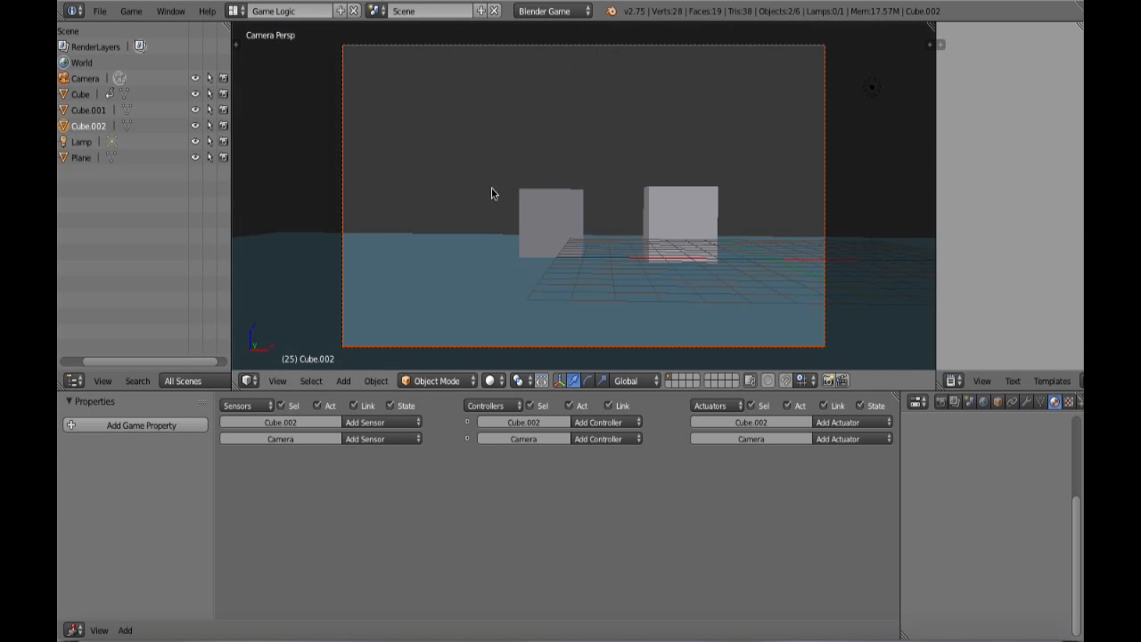
- Lower the small cube and camera slightly and parent the camera to the cube
key(KP_3)
scroll(507, 187, down, 2)
drag(368, 150, 368, 166)
key(ctrl+p)
click(361, 190)
- Select only the small cube and add four Keyboard sensors to it, collapsing each one
right_click(357, 188)
click(382, 422)
click(381, 509)
click(228, 450)
click(382, 422)
click(382, 509)
click(228, 476)
click(399, 510)
click(228, 526)
- Add four And controllers to the small cube
click(606, 421)
click(597, 437)
click(606, 422)
click(598, 437)
click(605, 421)
click(597, 437)
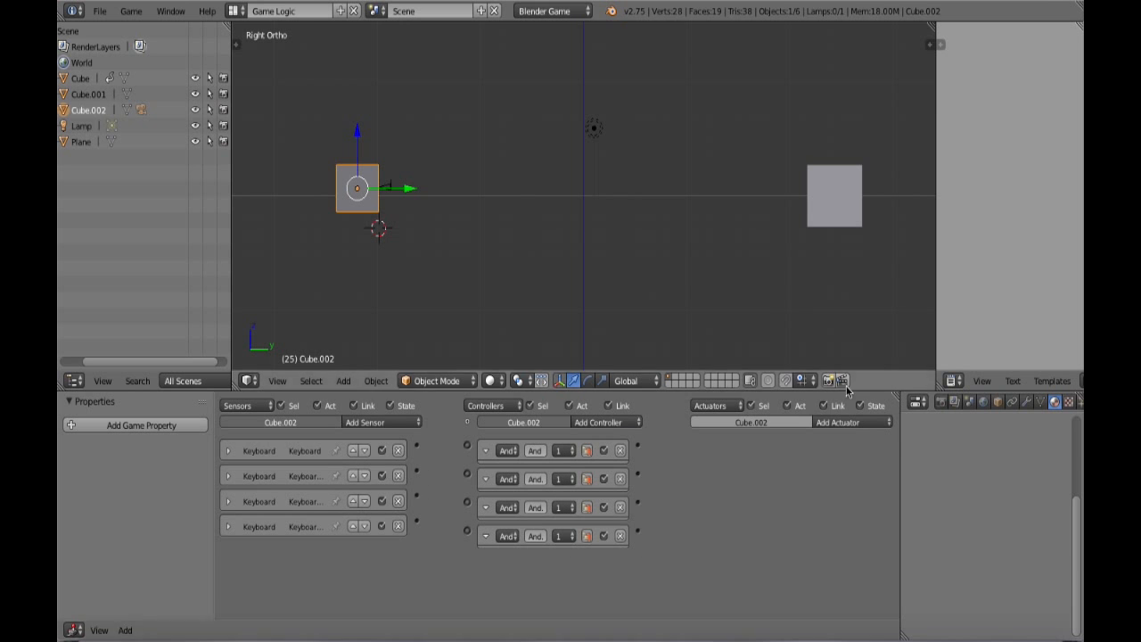
- Add two Motion actuators to the small cube for forward and backward movement, with a Y location of 0.15 on the first
click(851, 421)
click(838, 294)
drag(808, 573, 795, 573)
click(714, 532)
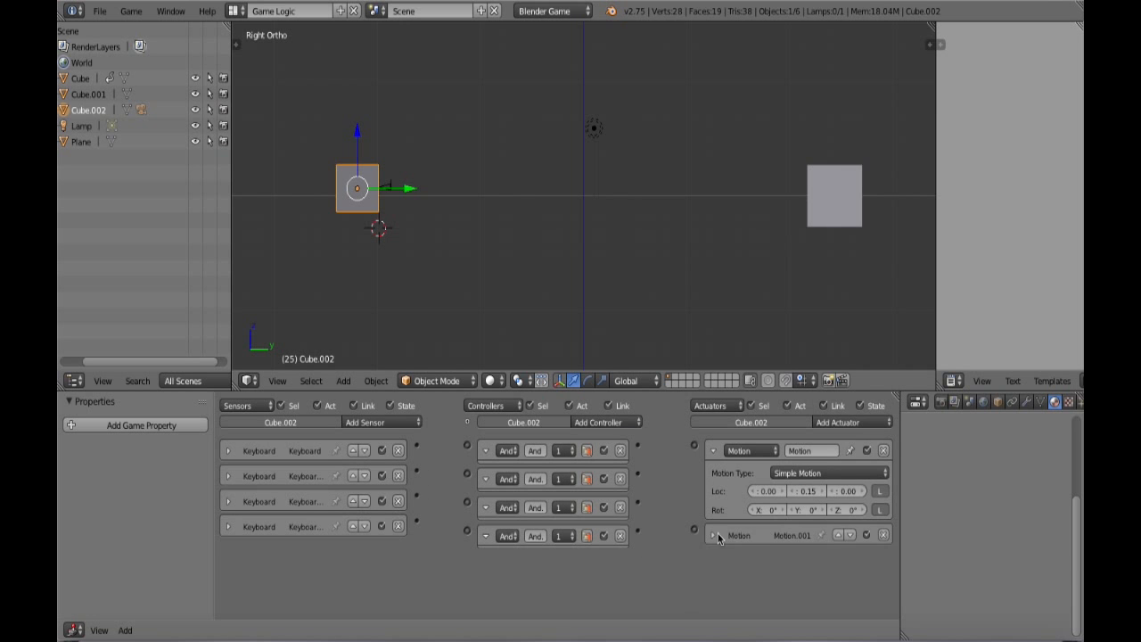
click(713, 450)
- Add two more Motion actuators to the small cube for turning it around the Z axis
click(851, 422)
click(838, 294)
click(858, 559)
click(714, 506)
drag(851, 422, 838, 295)
click(714, 526)
- Link the four Keyboard sensors through their And controllers to the four Motion actuators in matching order
drag(416, 445, 466, 444)
drag(417, 469, 466, 502)
drag(417, 521, 466, 530)
drag(637, 445, 694, 445)
drag(637, 474, 694, 470)
drag(637, 502, 694, 494)
drag(638, 530, 694, 520)
- Run the game to test the small cube's movement and stop it
key(KP_7)
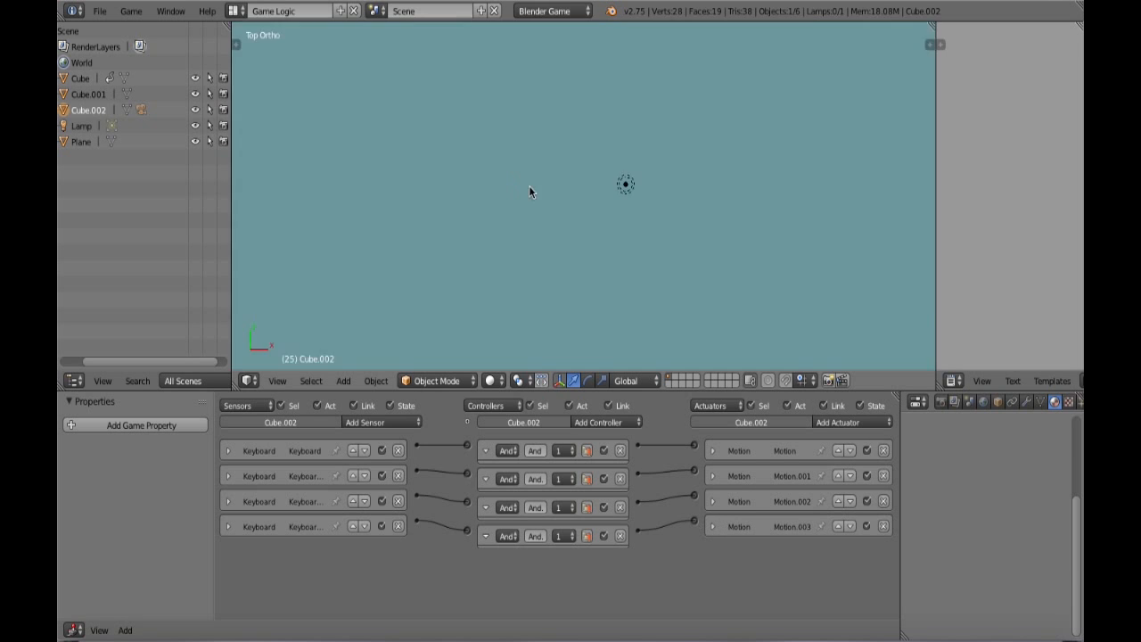
key(p)
key(Escape)
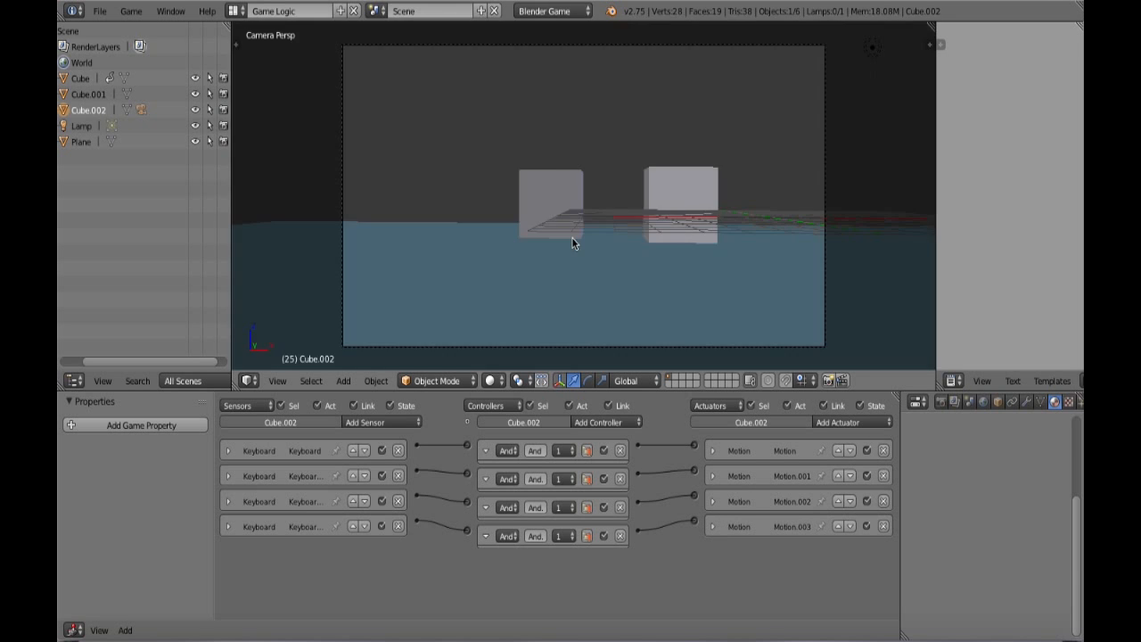
- Set the small cube's physics type to Dynamic and test it in the running game
drag(901, 499, 833, 499)
click(945, 474)
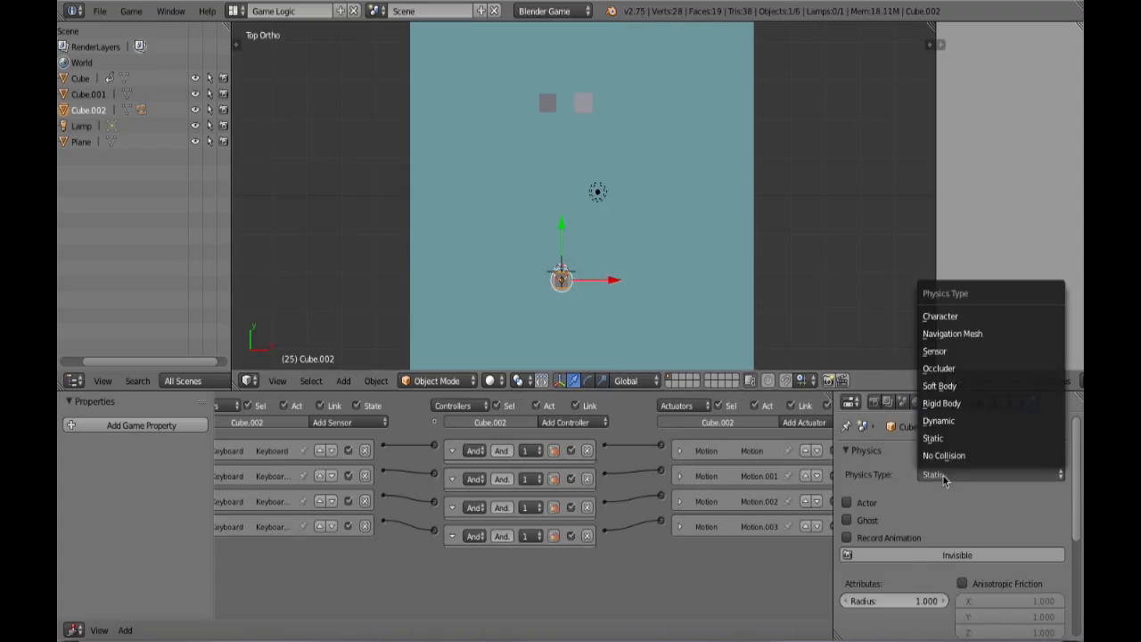
click(962, 421)
key(p)
key(Escape)
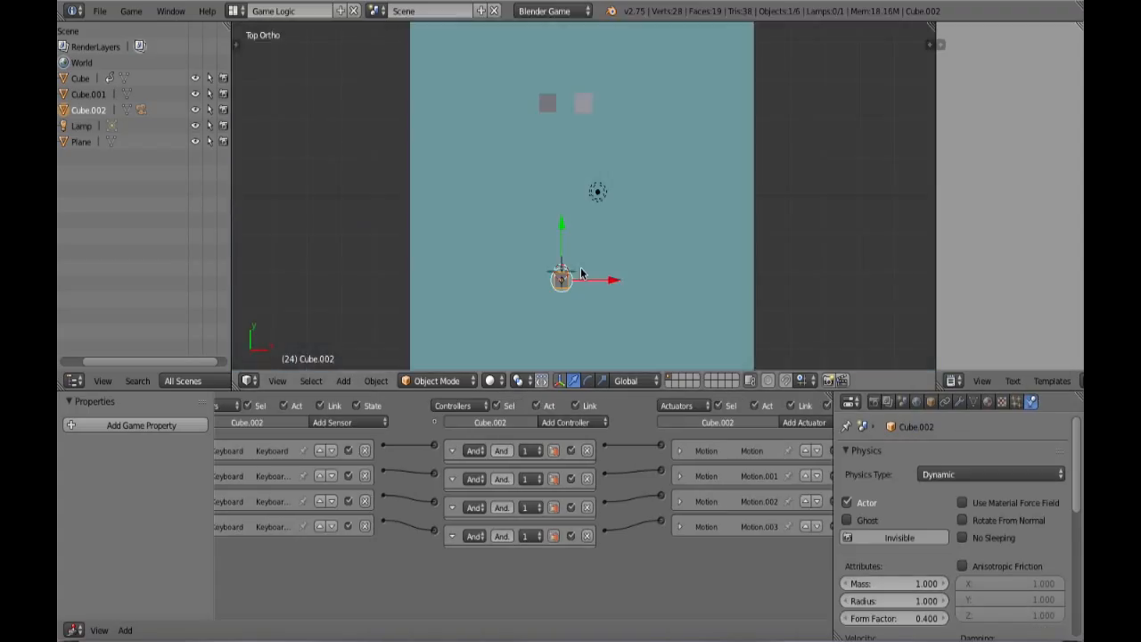
- Add a game property named player to the small cube
click(127, 427)
click(77, 451)
text(pla)
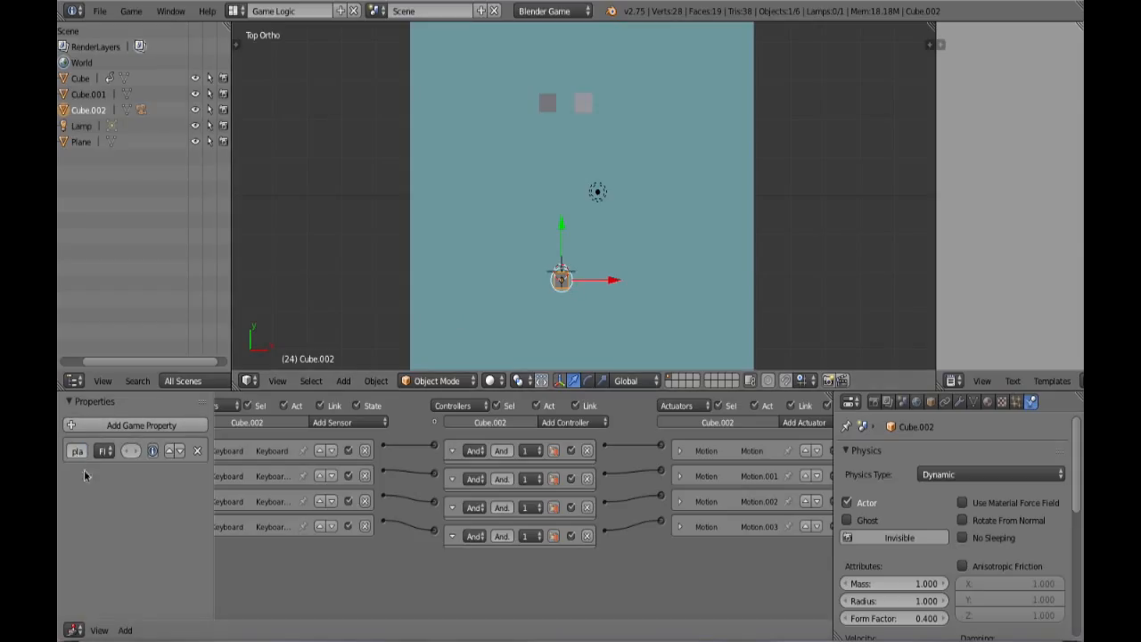
- Select the cube with the laughing sound and add a Near sensor that detects the property player
right_click(552, 109)
right_click(552, 108)
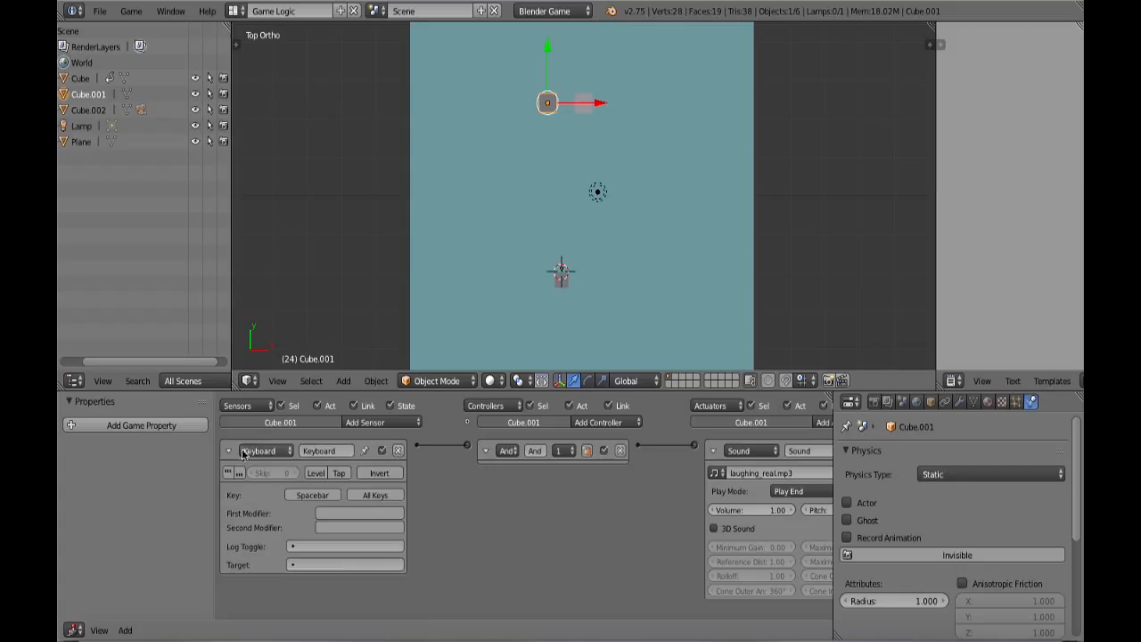
click(229, 451)
click(360, 423)
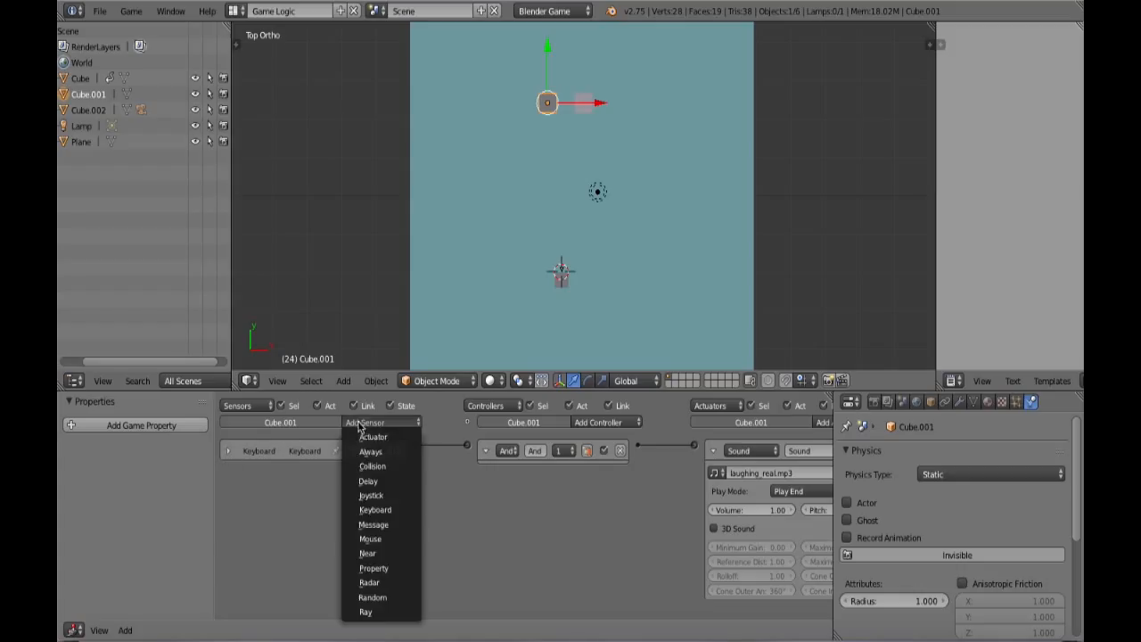
click(367, 553)
click(313, 517)
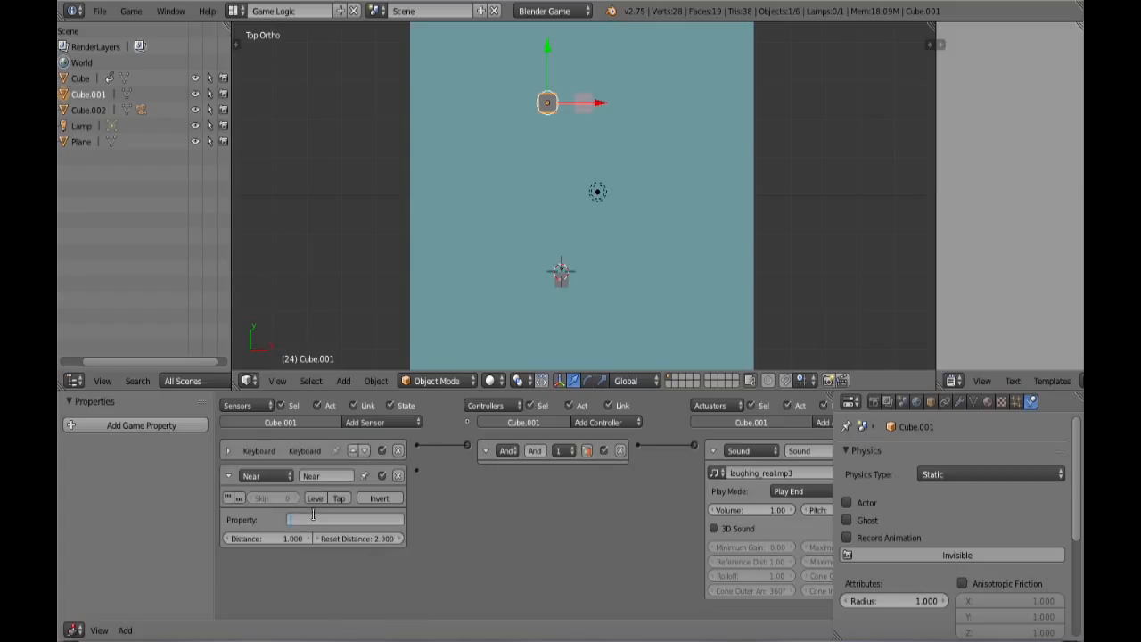
key(Return)
- Link the Near sensor to the sound cube's And controller and set the sensor's distance to 3
drag(417, 476, 466, 444)
click(287, 538)
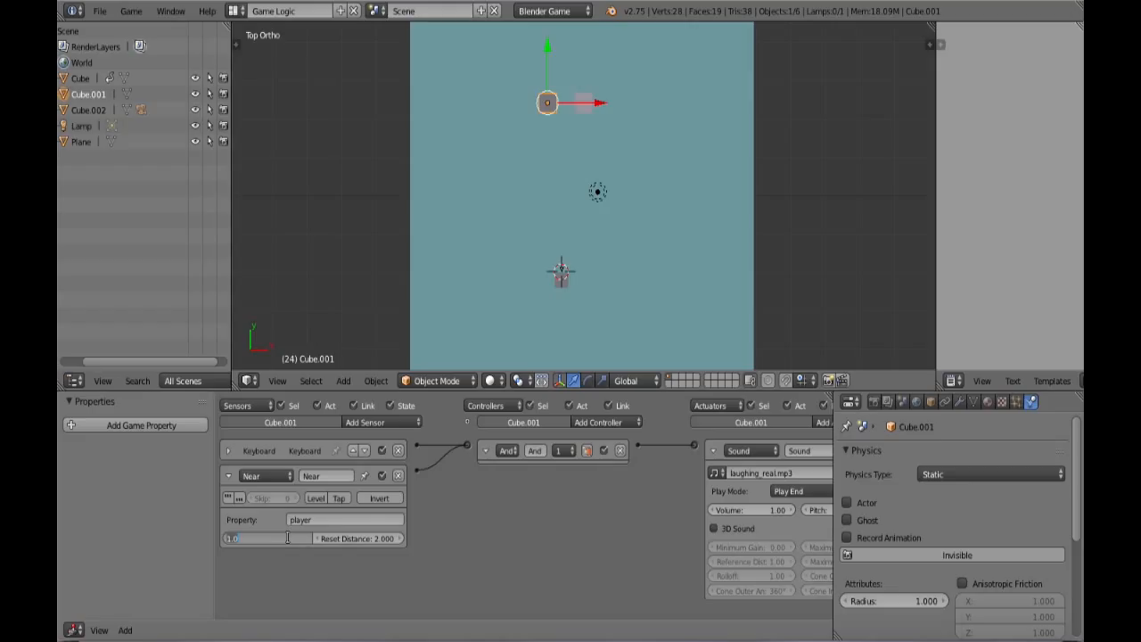
text(3)
key(Return)
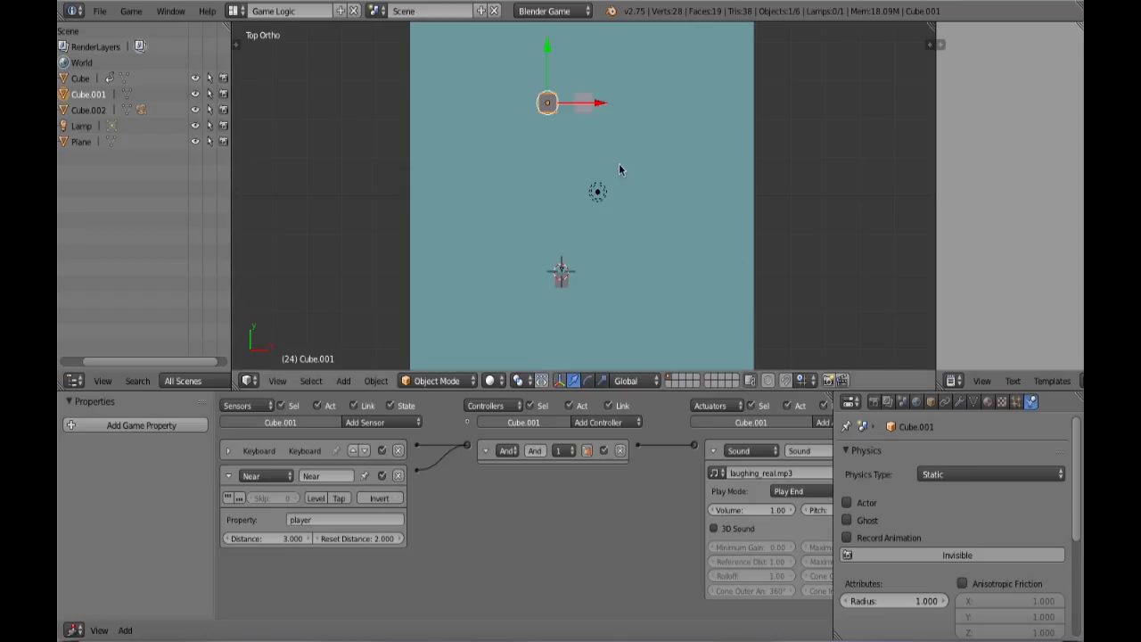
- Run the game from the camera view and steer the player up to and around the cubes to test the Near sensor
key(KP_0)
key(p)
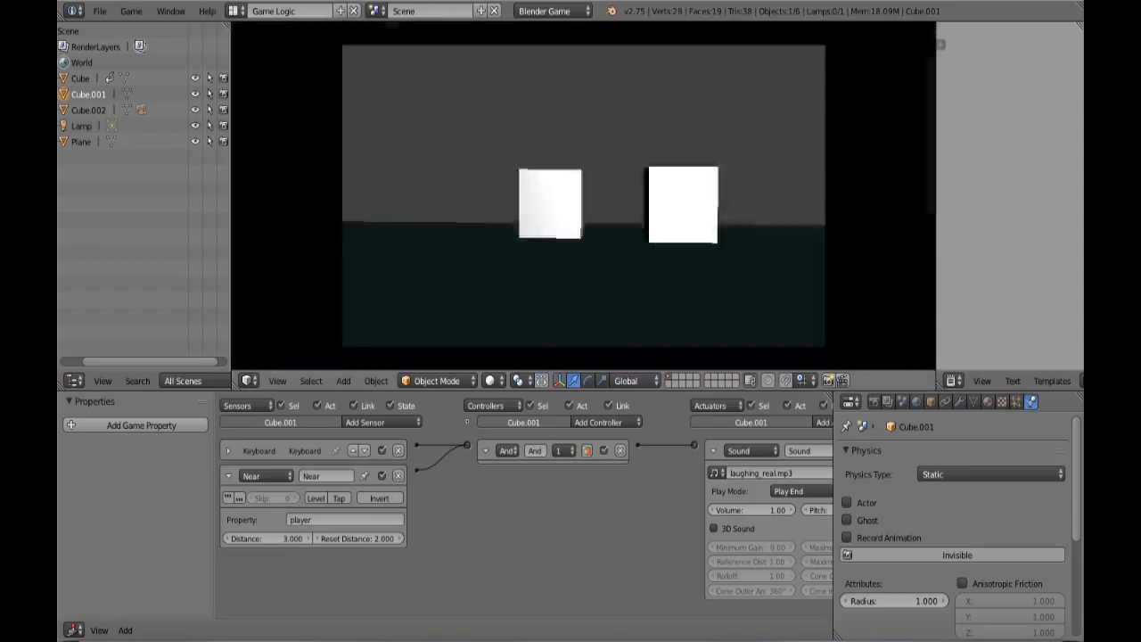
key(Up)
key(Left)
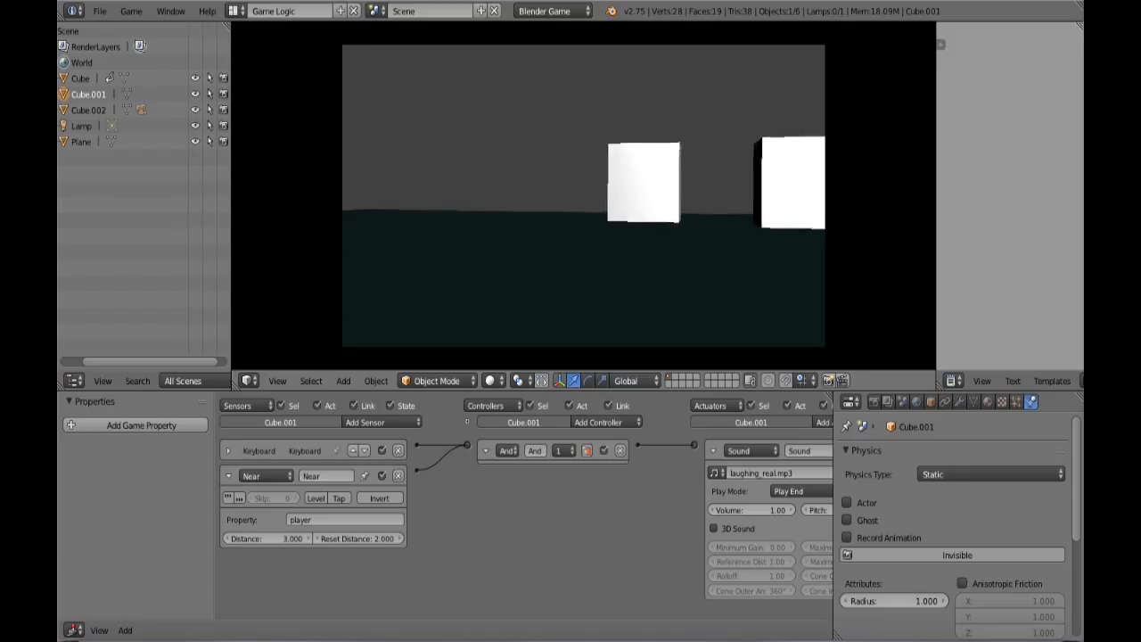
key(Right)
key(Up)
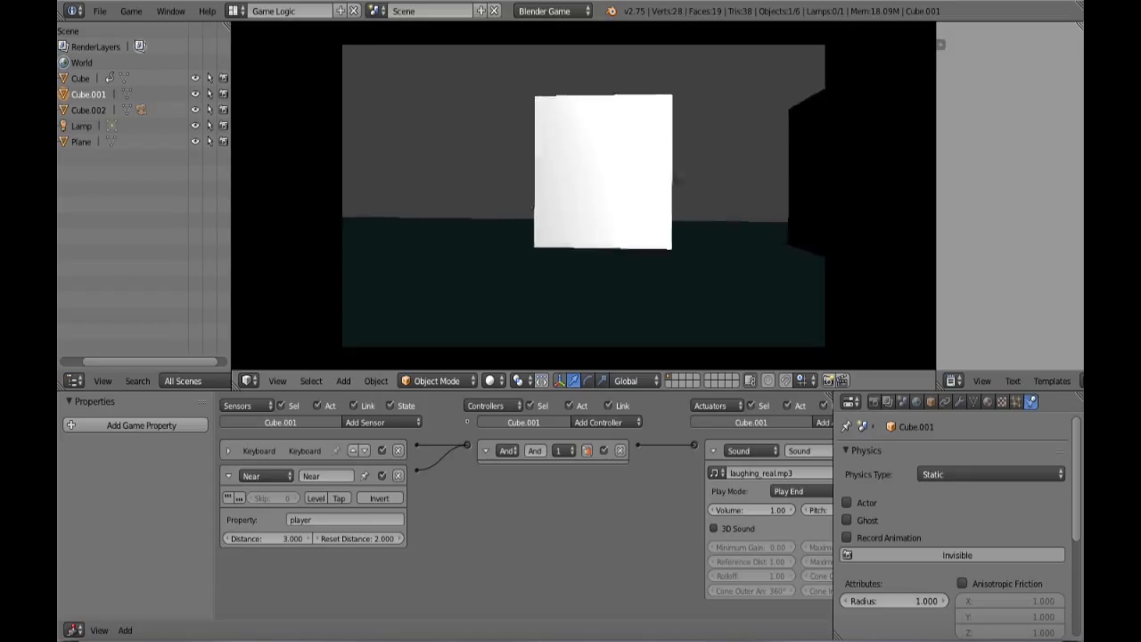
key(Up)
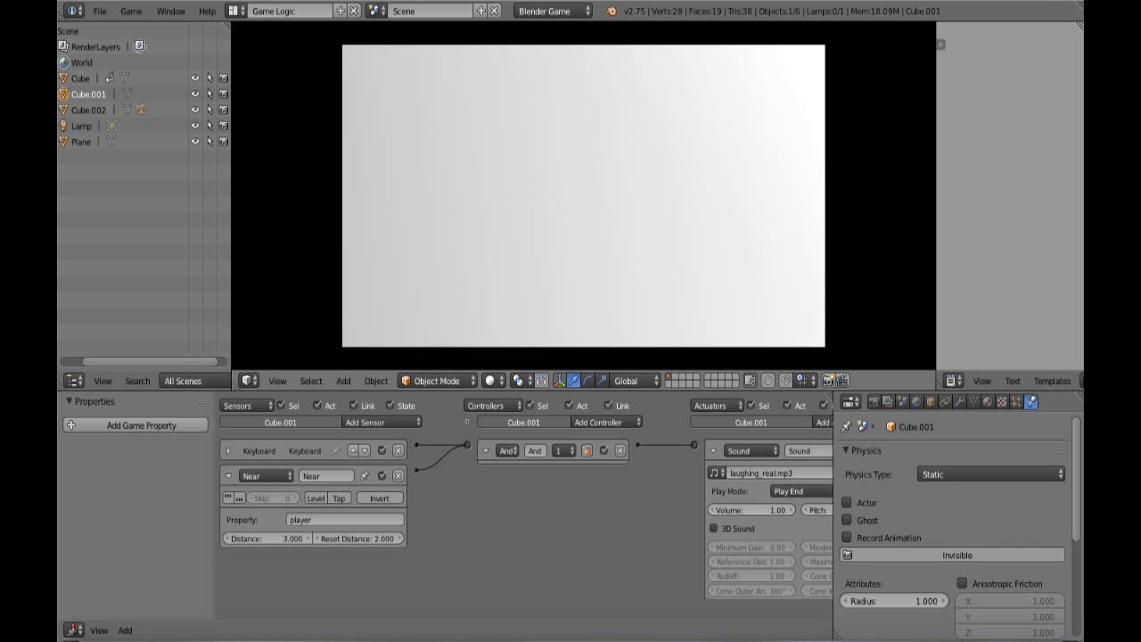
key(Down)
key(Right)
key(Right)
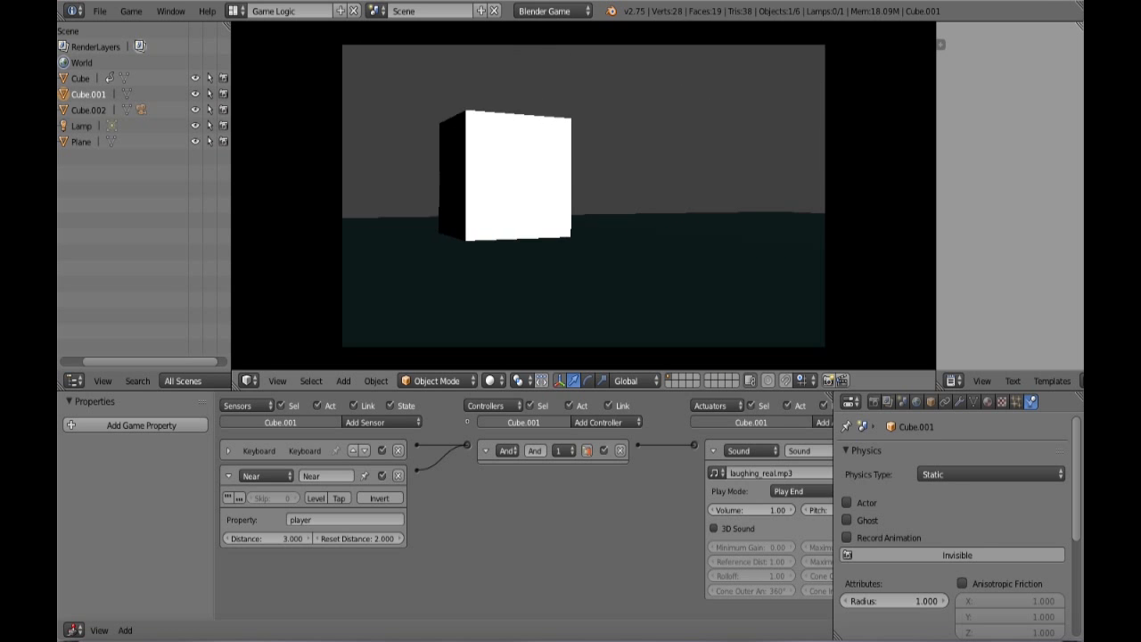
key(Left)
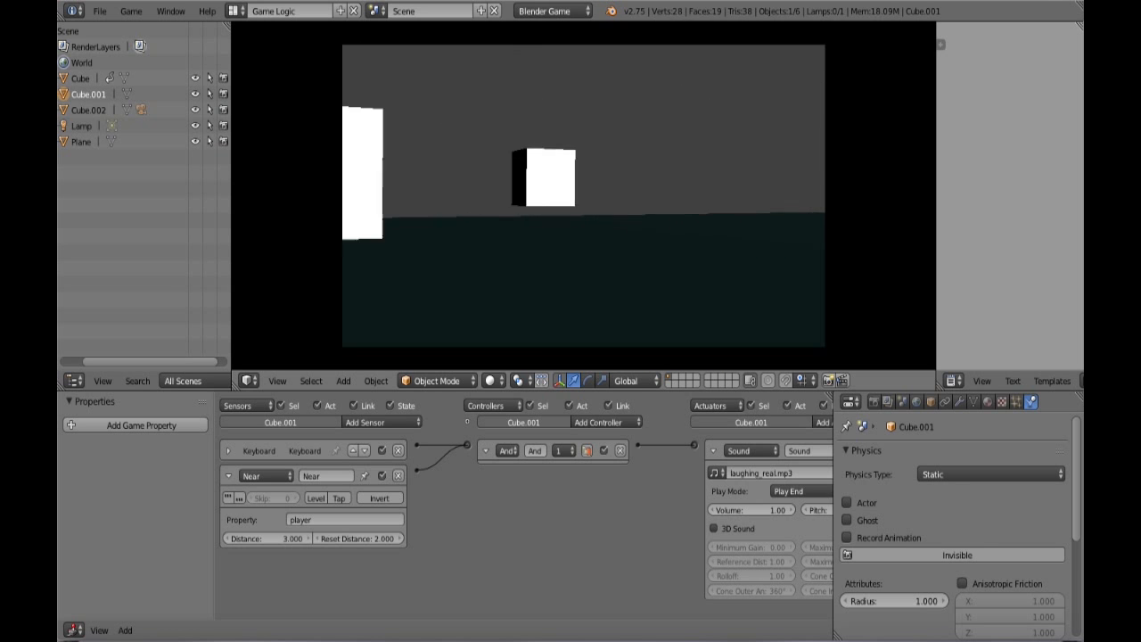